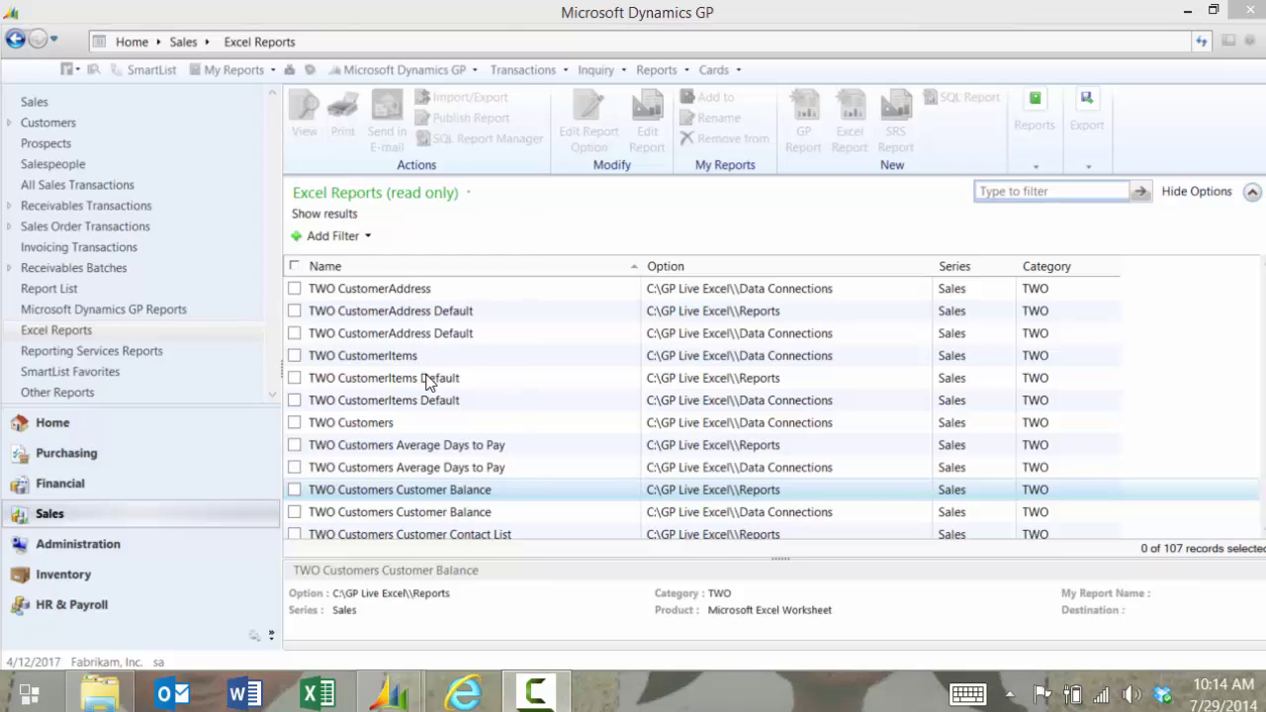
- Scroll the Excel Reports list to find the TWO Customers Customer Balance report
{"action": "scroll", "coordinate": [427, 383], "scroll_direction": "down", "scroll_amount": 18}
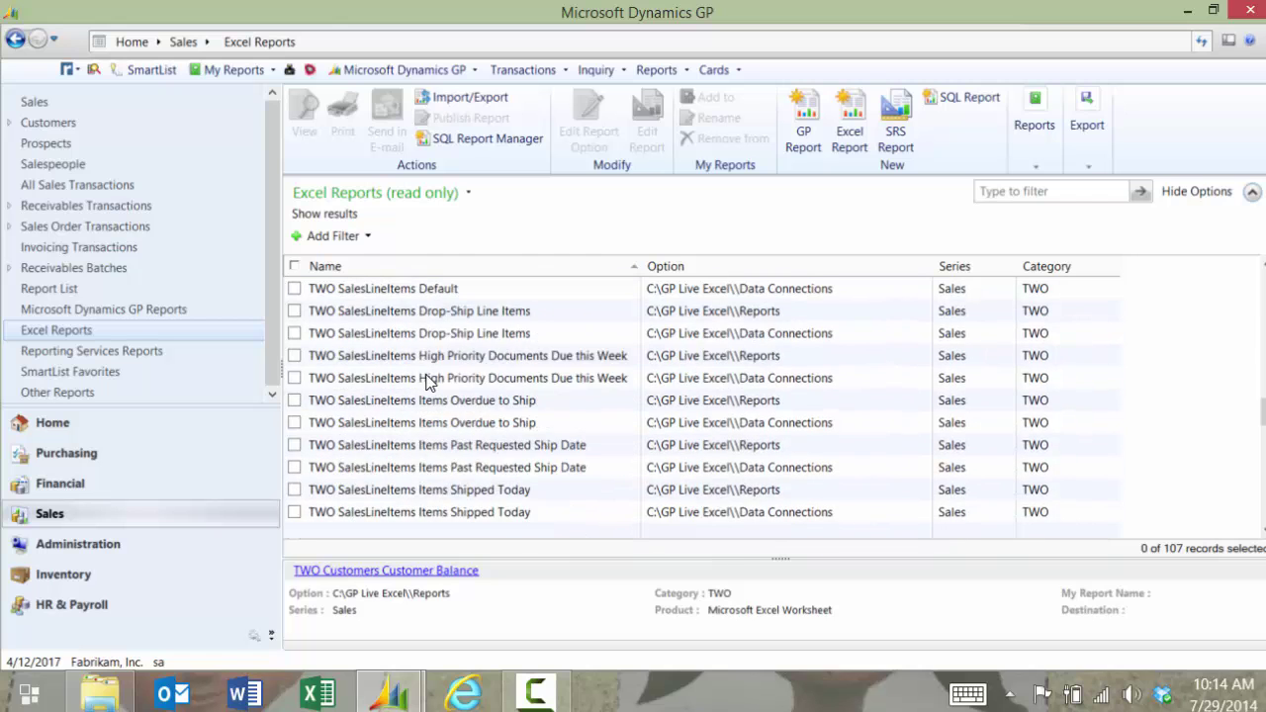
{"action": "scroll", "coordinate": [427, 383], "scroll_direction": "down", "scroll_amount": 8}
{"action": "scroll", "coordinate": [427, 382], "scroll_direction": "up", "scroll_amount": 6}
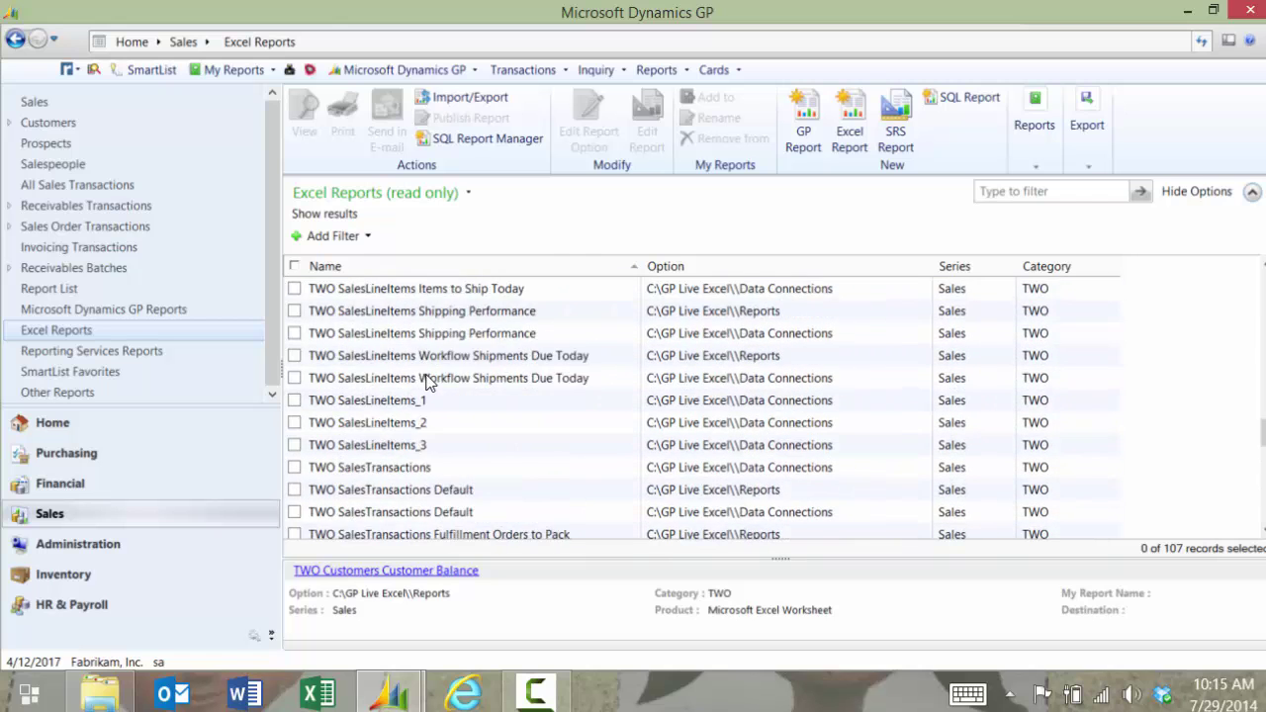
{"action": "scroll", "coordinate": [425, 380], "scroll_direction": "up", "scroll_amount": 20}
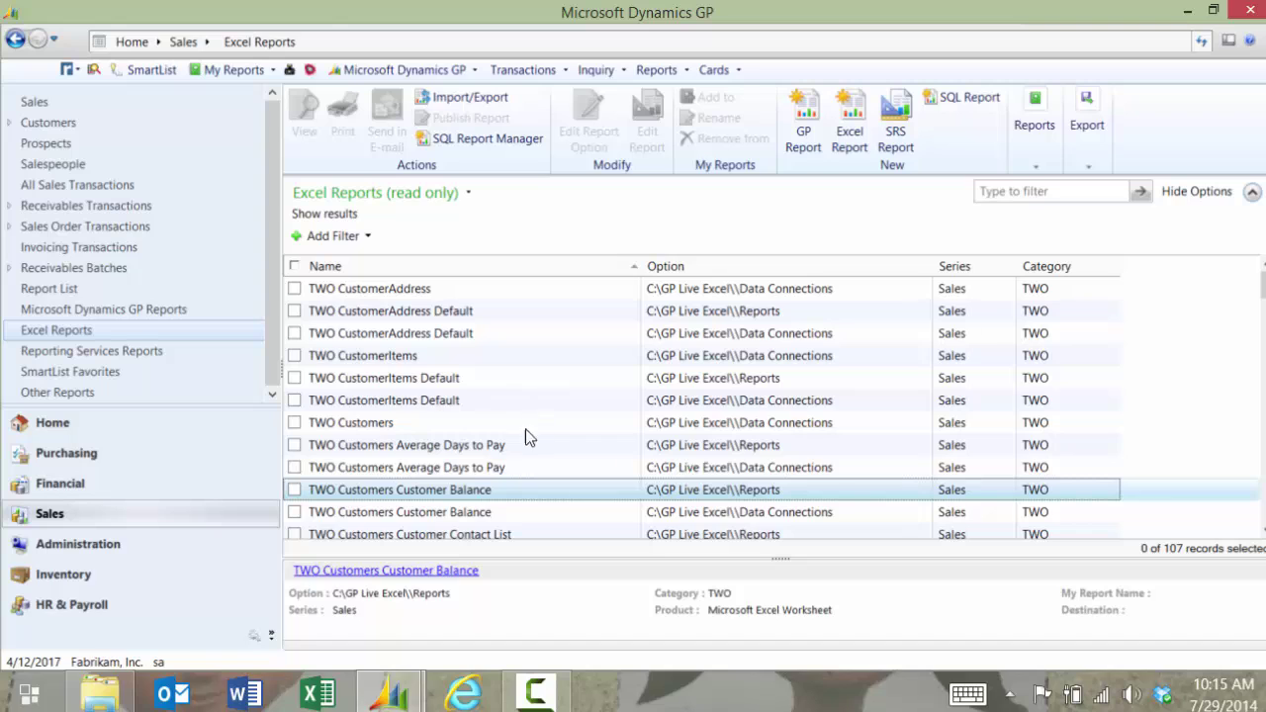
{"action": "scroll", "coordinate": [795, 475], "scroll_direction": "down", "scroll_amount": 1}
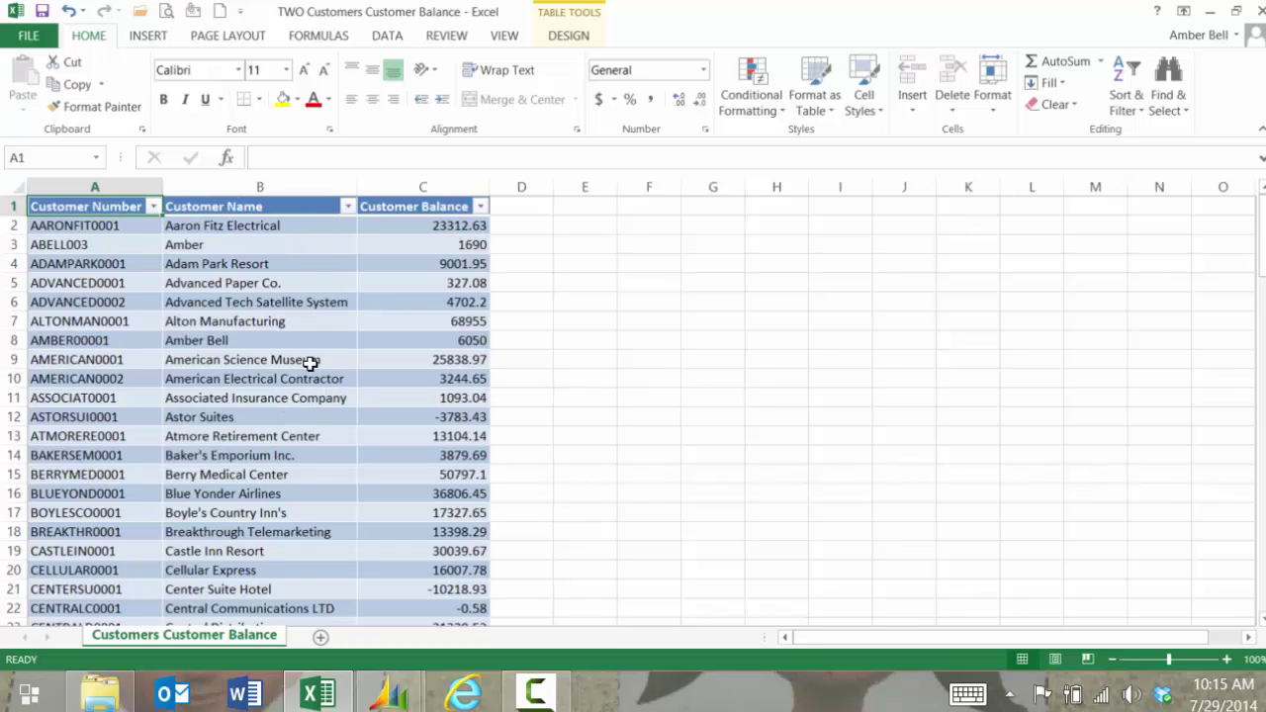
{"action": "scroll", "coordinate": [328, 342], "scroll_direction": "down", "scroll_amount": 19}
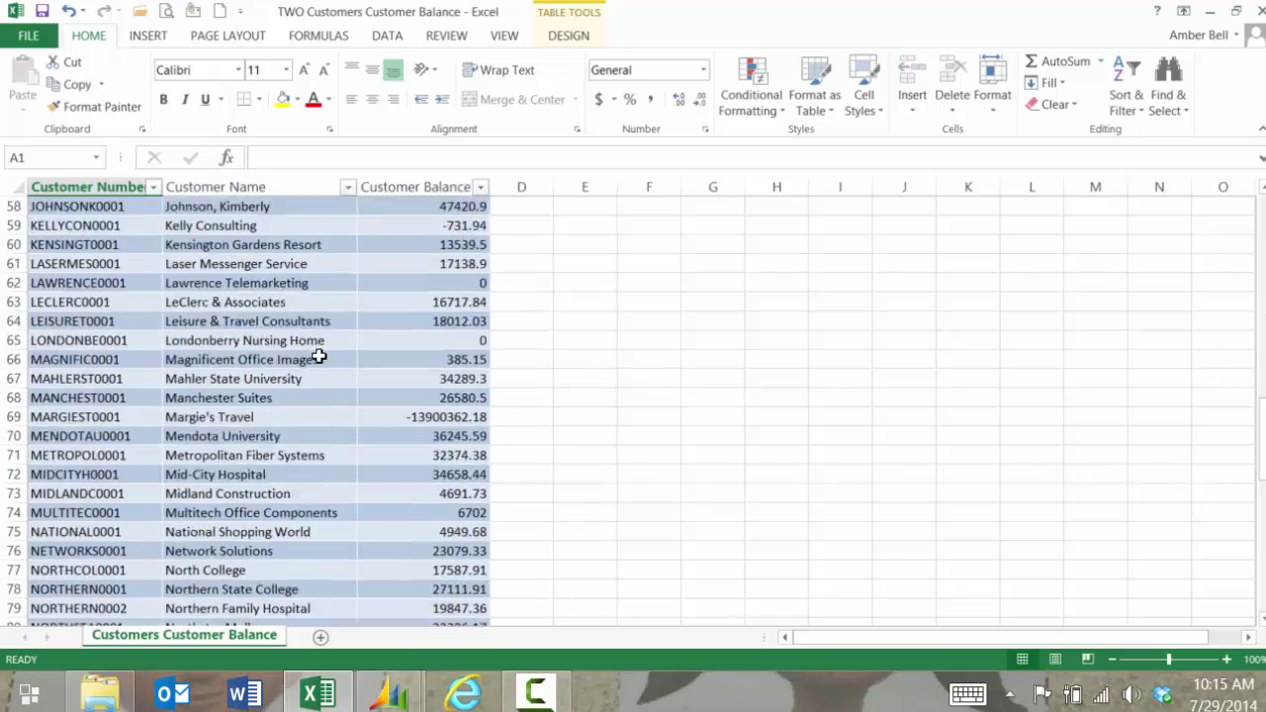
{"action": "scroll", "coordinate": [319, 357], "scroll_direction": "down", "scroll_amount": 5}
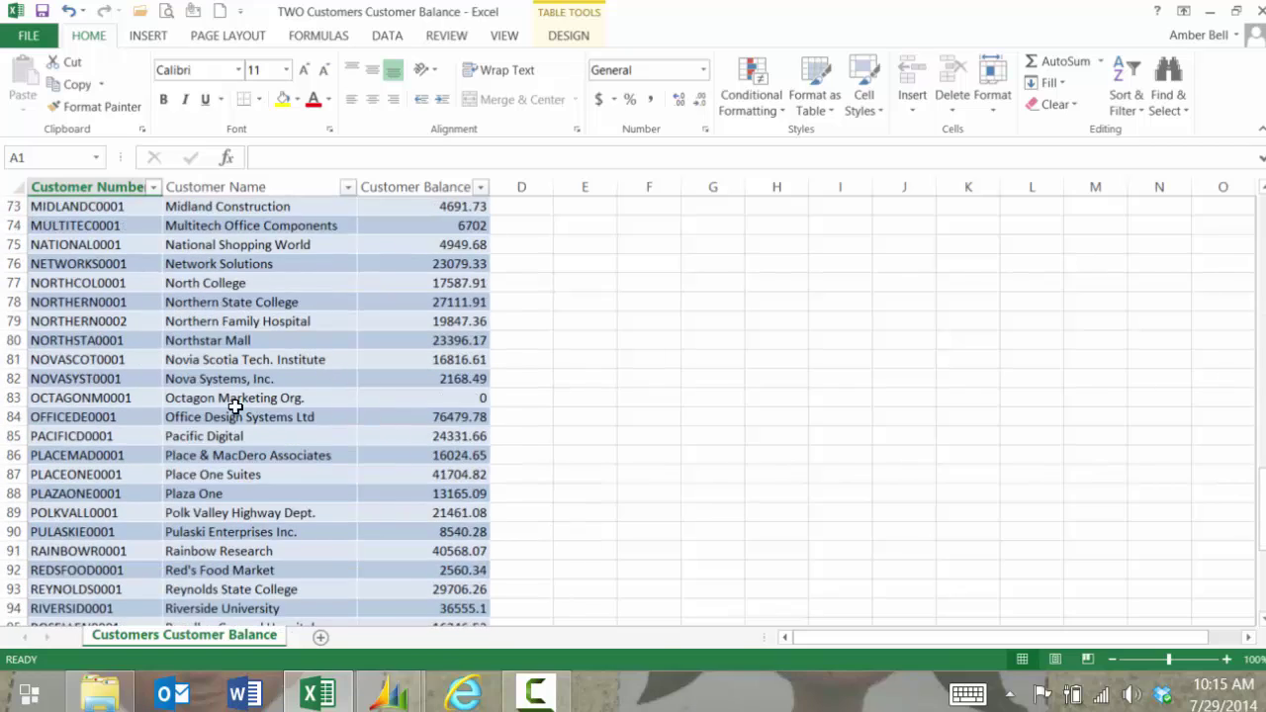
{"action": "scroll", "coordinate": [254, 405], "scroll_direction": "down", "scroll_amount": 9}
{"action": "scroll", "coordinate": [339, 351], "scroll_direction": "up", "scroll_amount": 4}
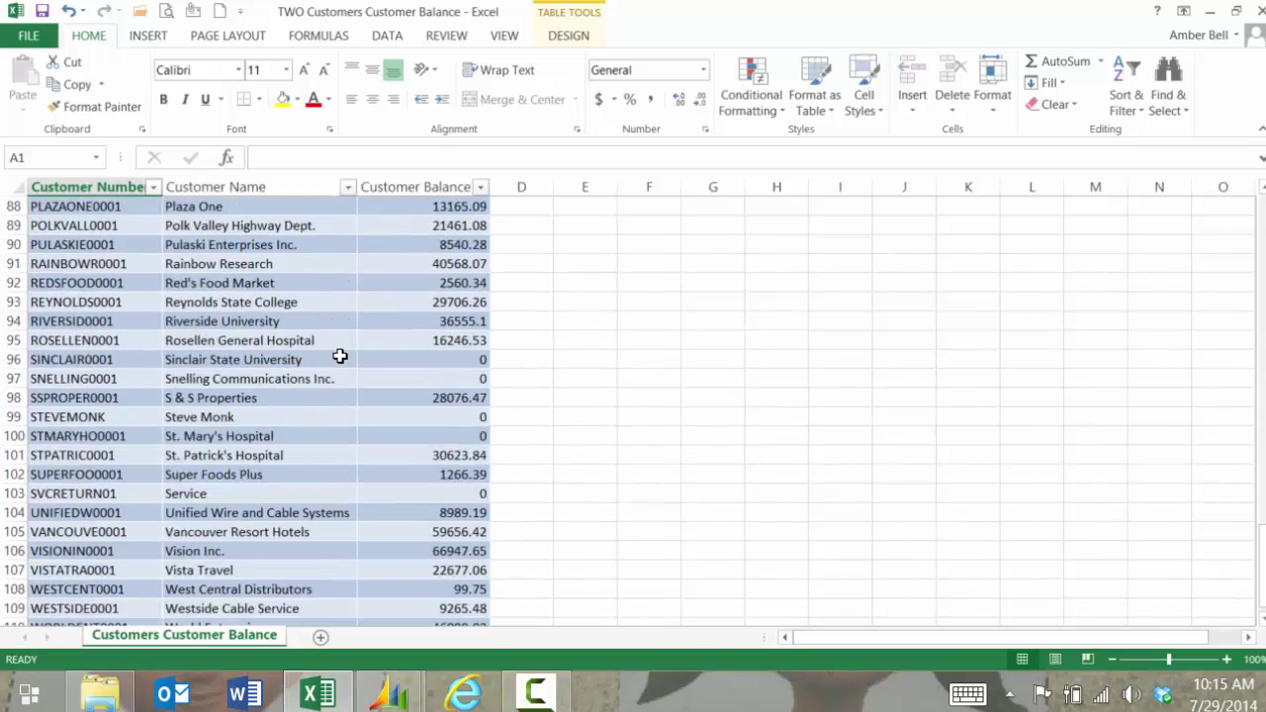
{"action": "scroll", "coordinate": [339, 356], "scroll_direction": "up", "scroll_amount": 20}
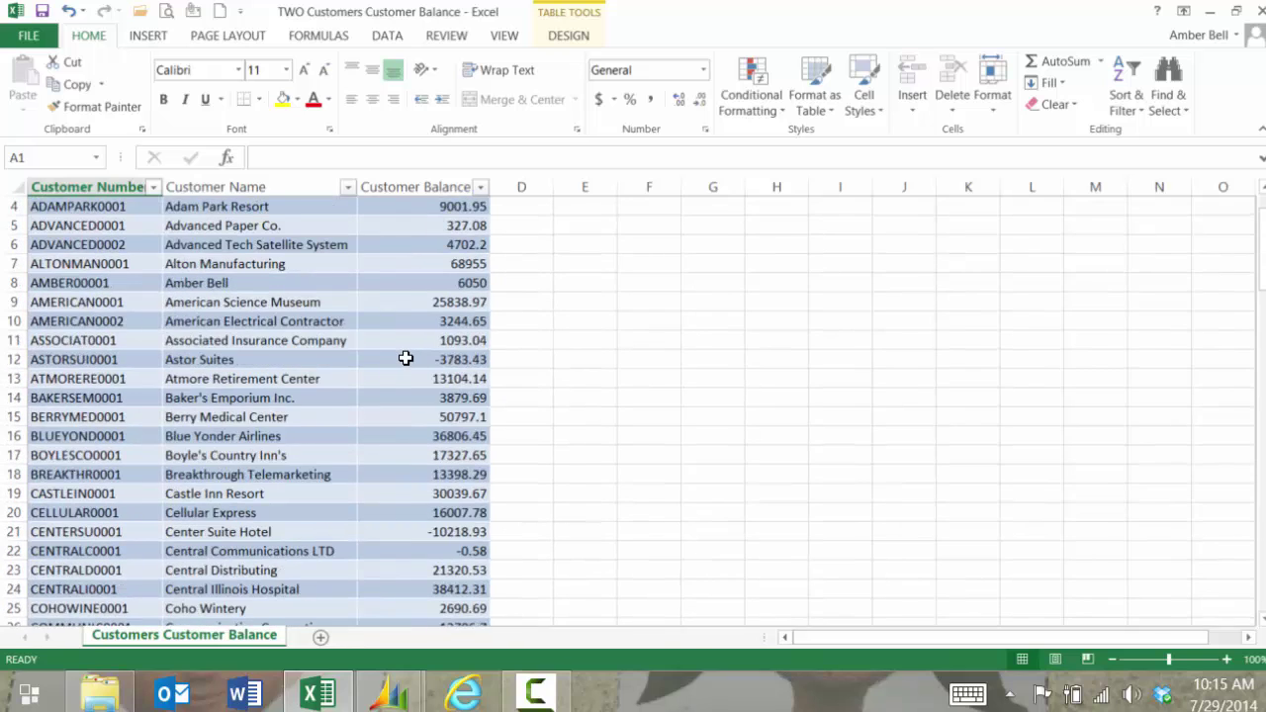
{"action": "scroll", "coordinate": [406, 358], "scroll_direction": "up", "scroll_amount": 1}
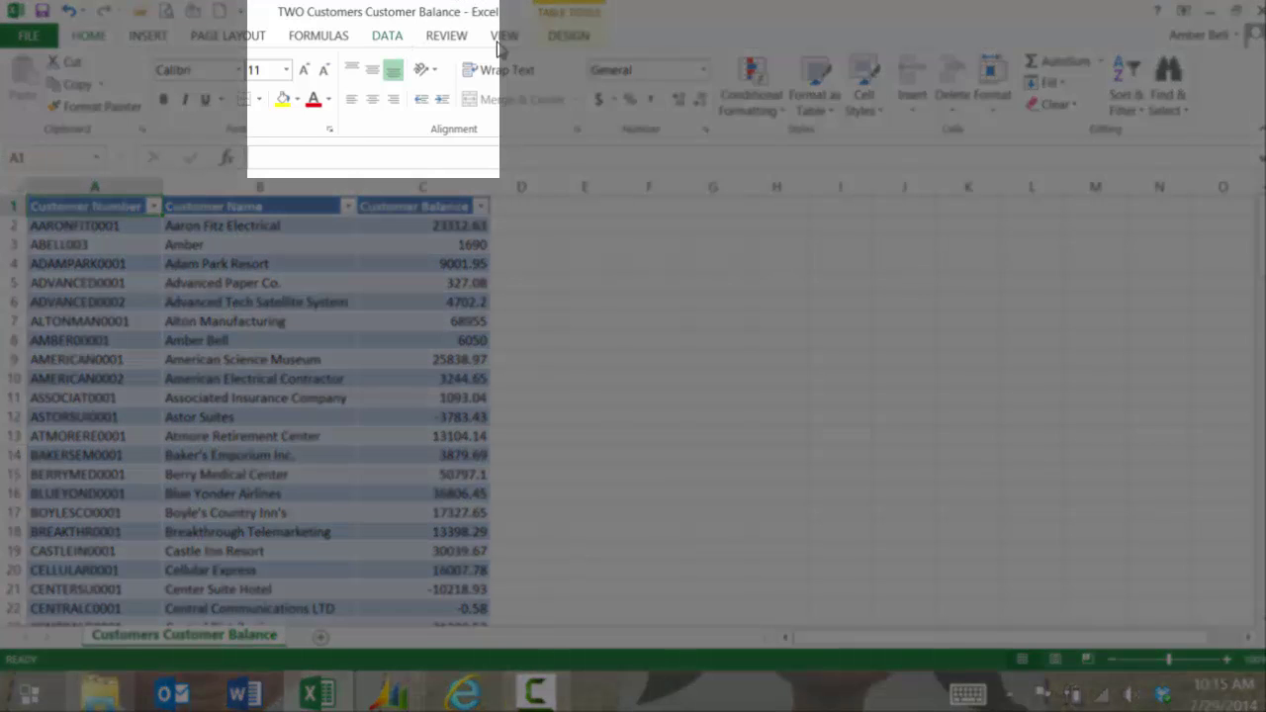
- Turn on 'Refresh every 60 minutes' in the Customer Balance connection properties
{"action": "left_click", "coordinate": [392, 36]}
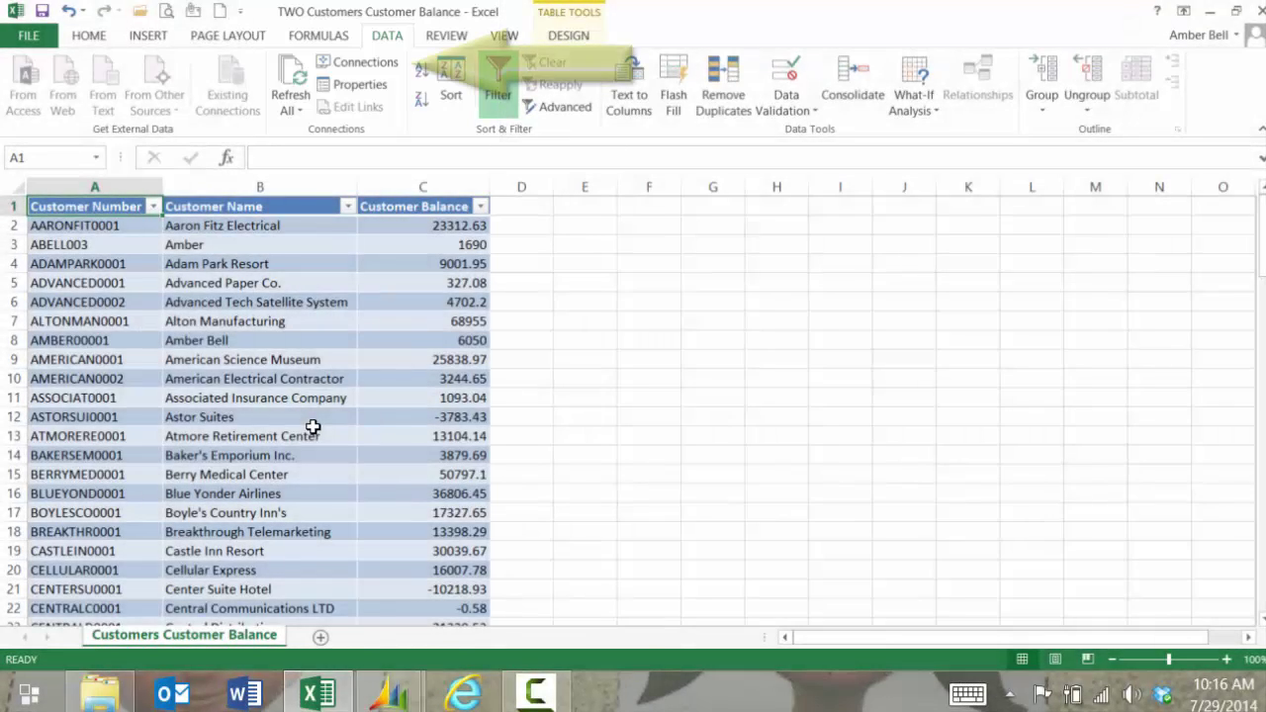
{"action": "left_click", "coordinate": [359, 62]}
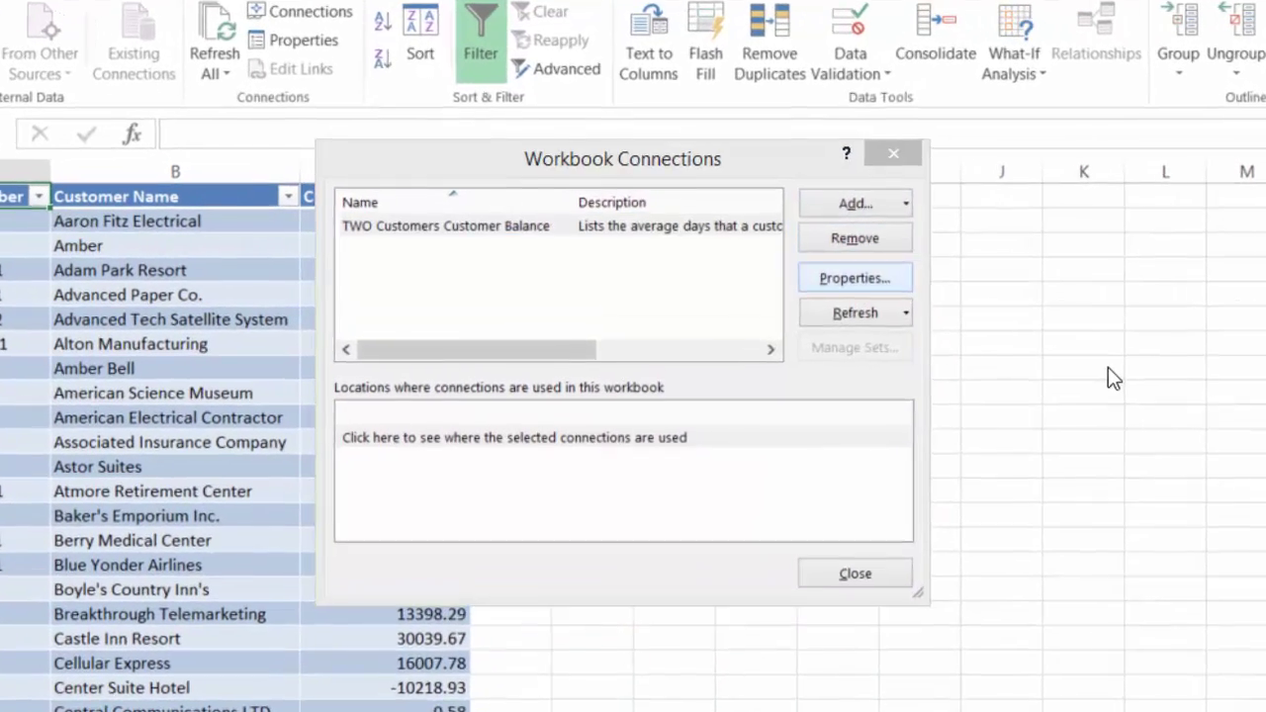
{"action": "left_click", "coordinate": [789, 269]}
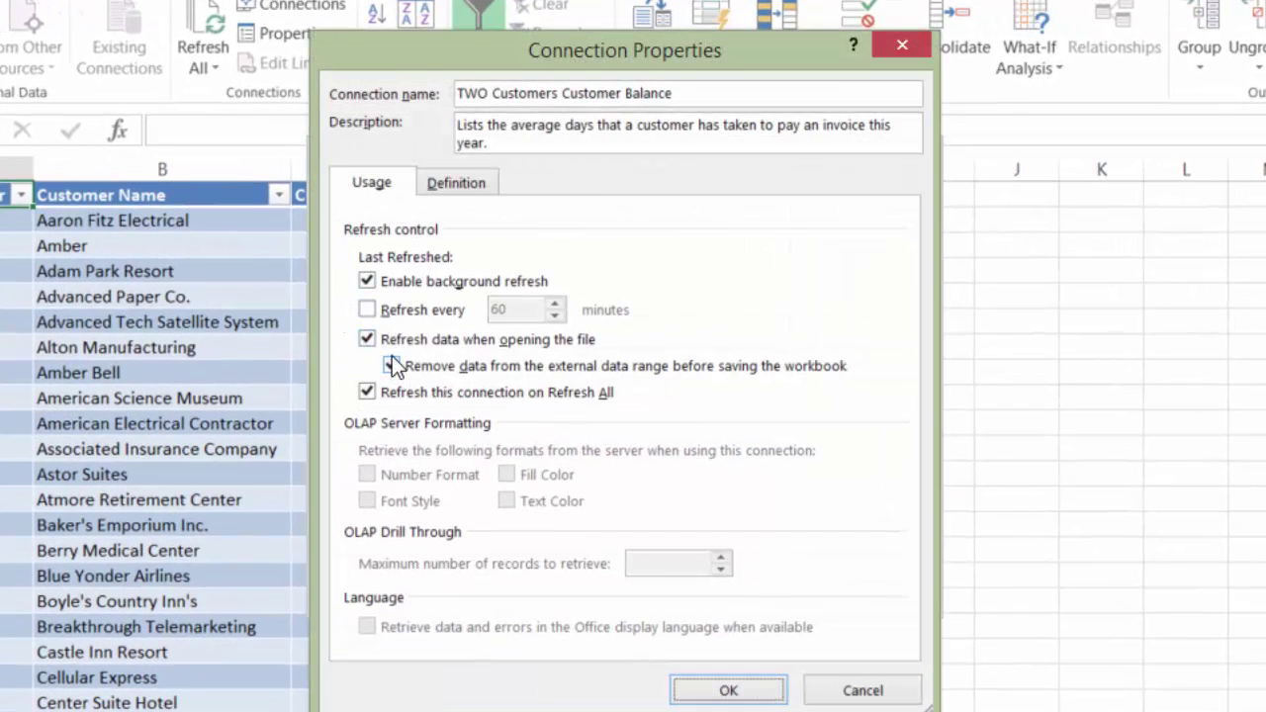
{"action": "left_click", "coordinate": [367, 310]}
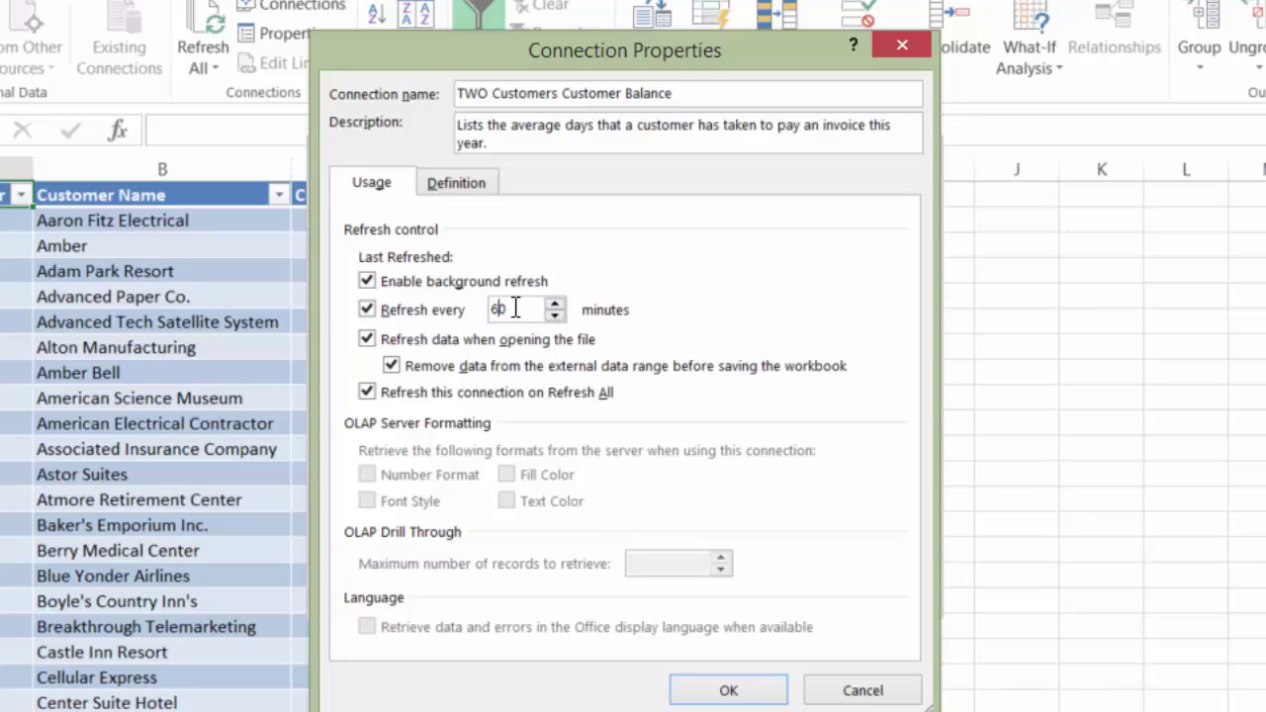
{"action": "double_click", "coordinate": [515, 310]}
{"action": "left_click", "coordinate": [731, 690]}
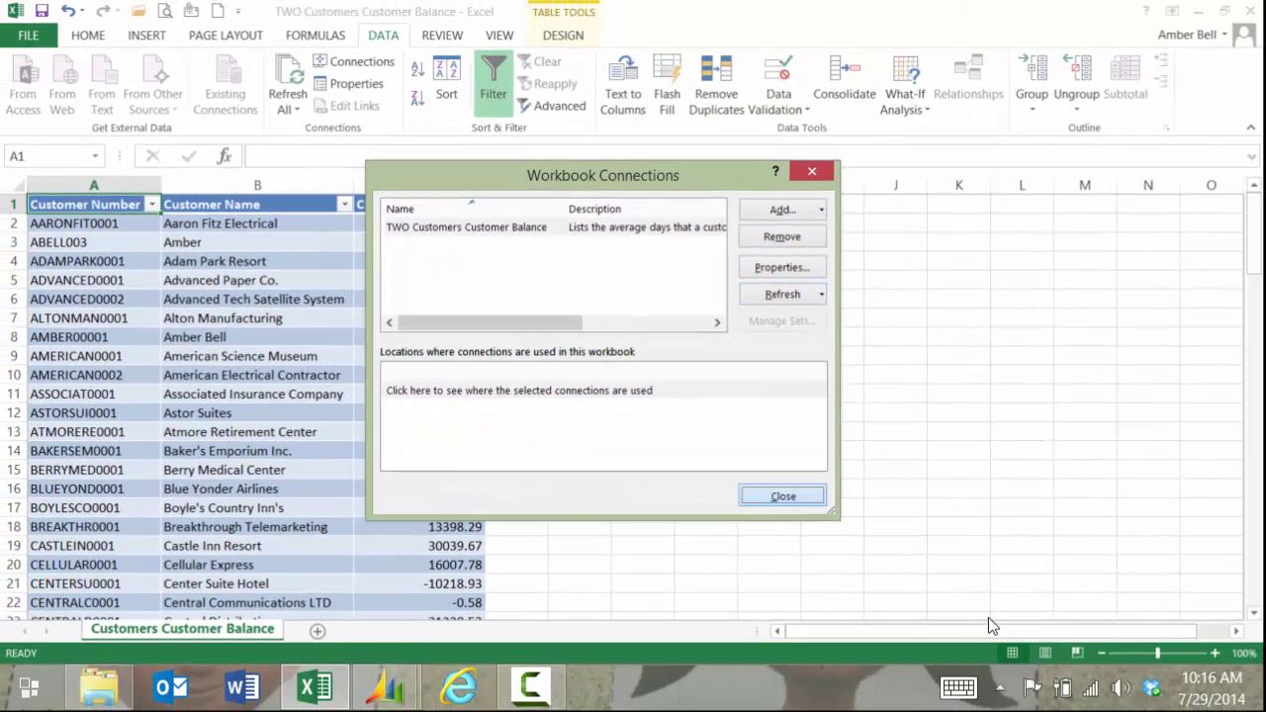
{"action": "left_click", "coordinate": [865, 585]}
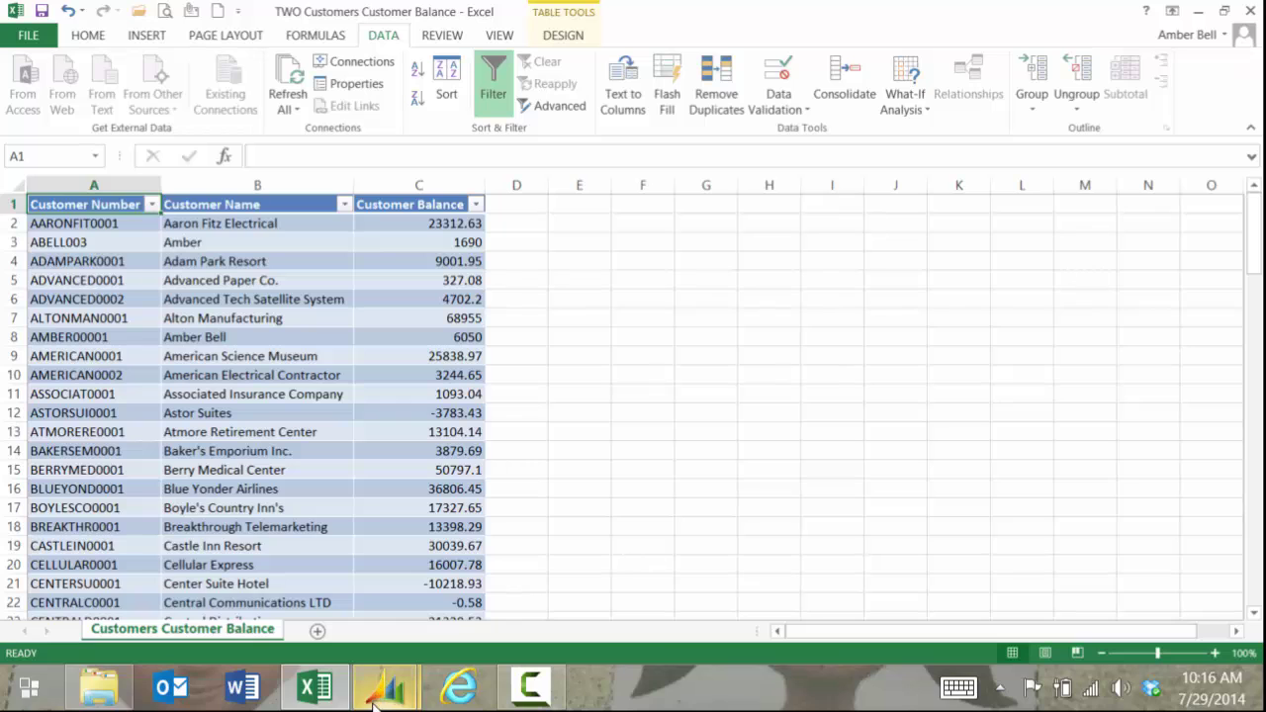
- Back in Dynamics GP, open the Transactions by Customer data connection in Excel
{"action": "mouse_move", "coordinate": [382, 686]}
{"action": "left_click", "coordinate": [331, 563]}
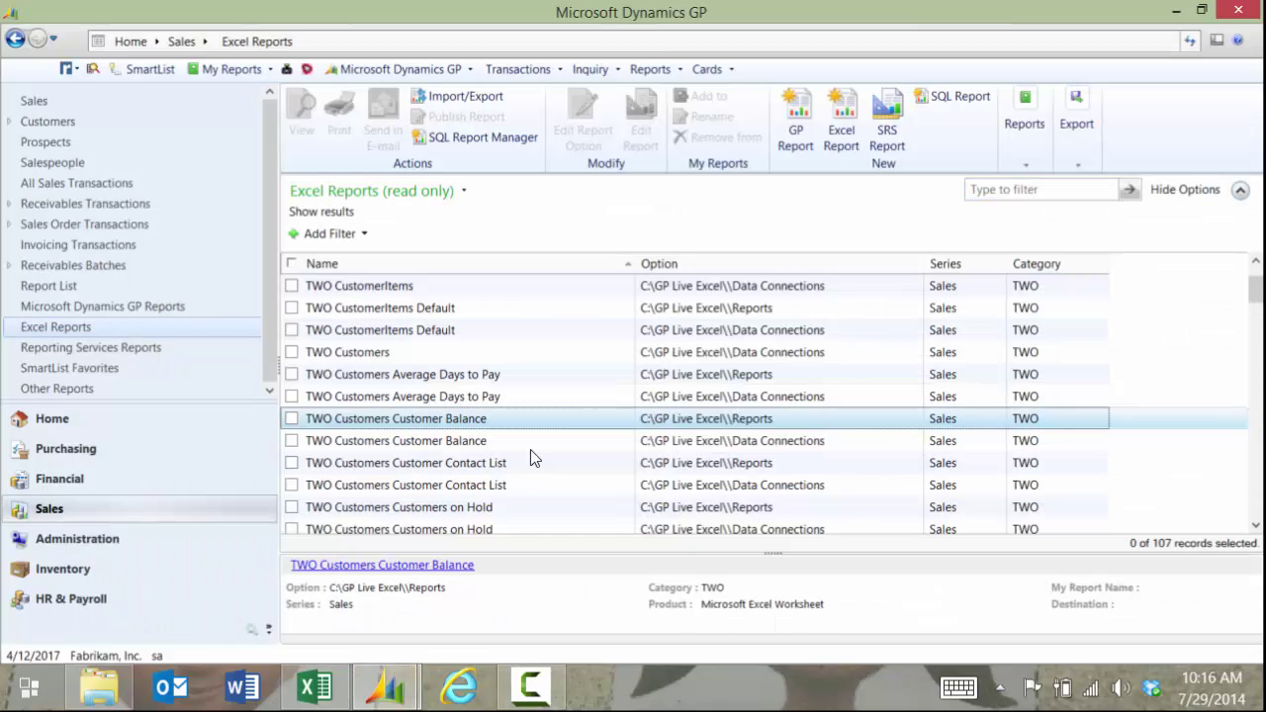
{"action": "scroll", "coordinate": [483, 465], "scroll_direction": "down", "scroll_amount": 8}
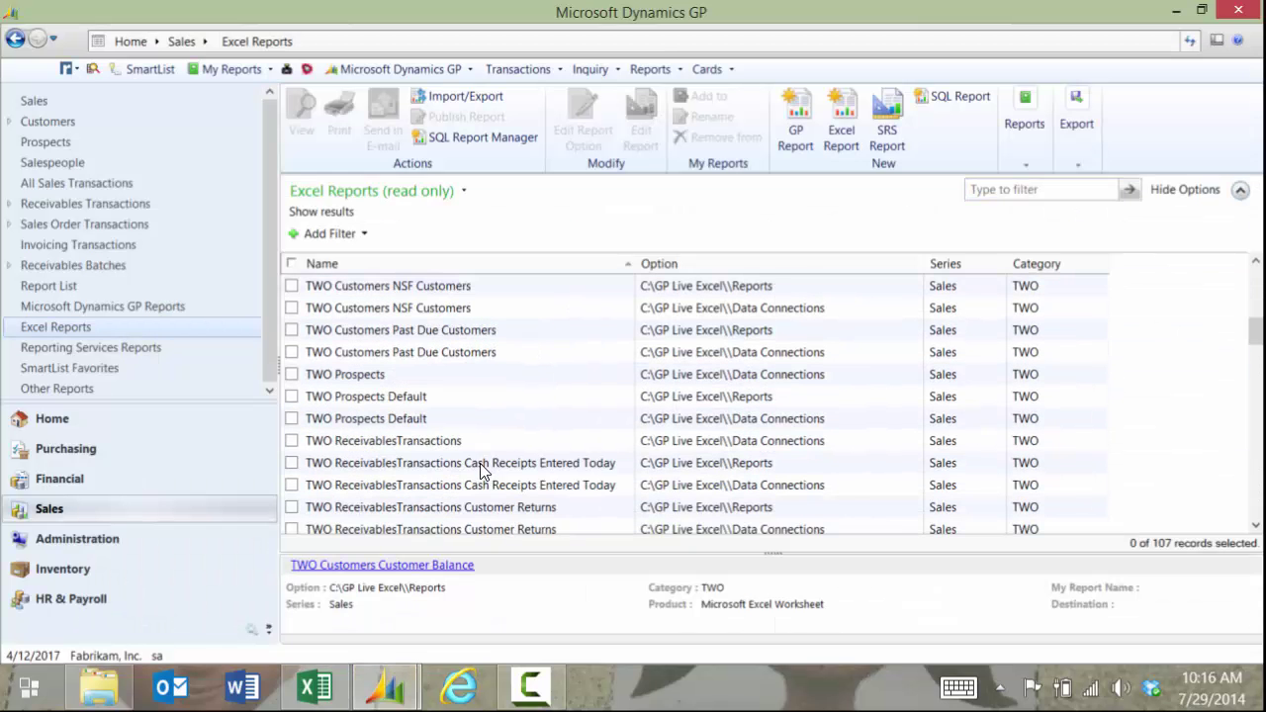
{"action": "scroll", "coordinate": [465, 463], "scroll_direction": "down", "scroll_amount": 2}
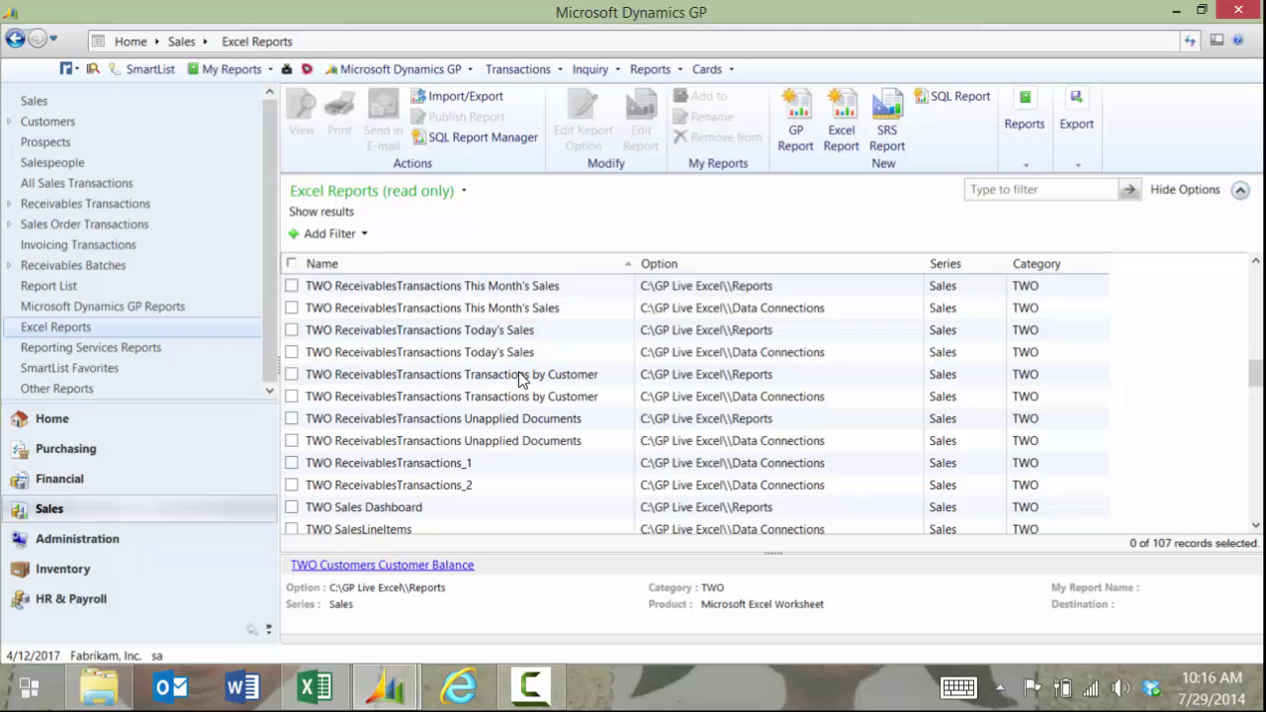
{"action": "double_click", "coordinate": [549, 396]}
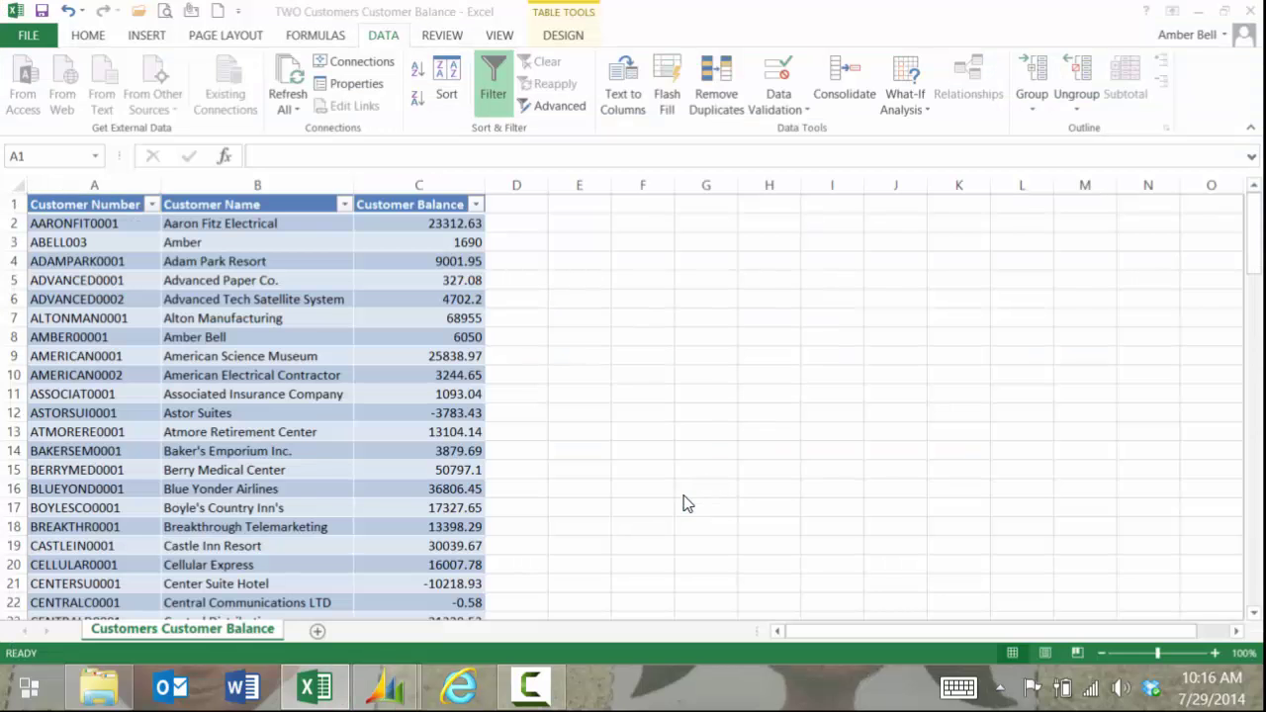
- Enable the data connection and start a PivotTable from the transactions table
{"action": "key", "text": "Tab"}
{"action": "key", "text": "Return"}
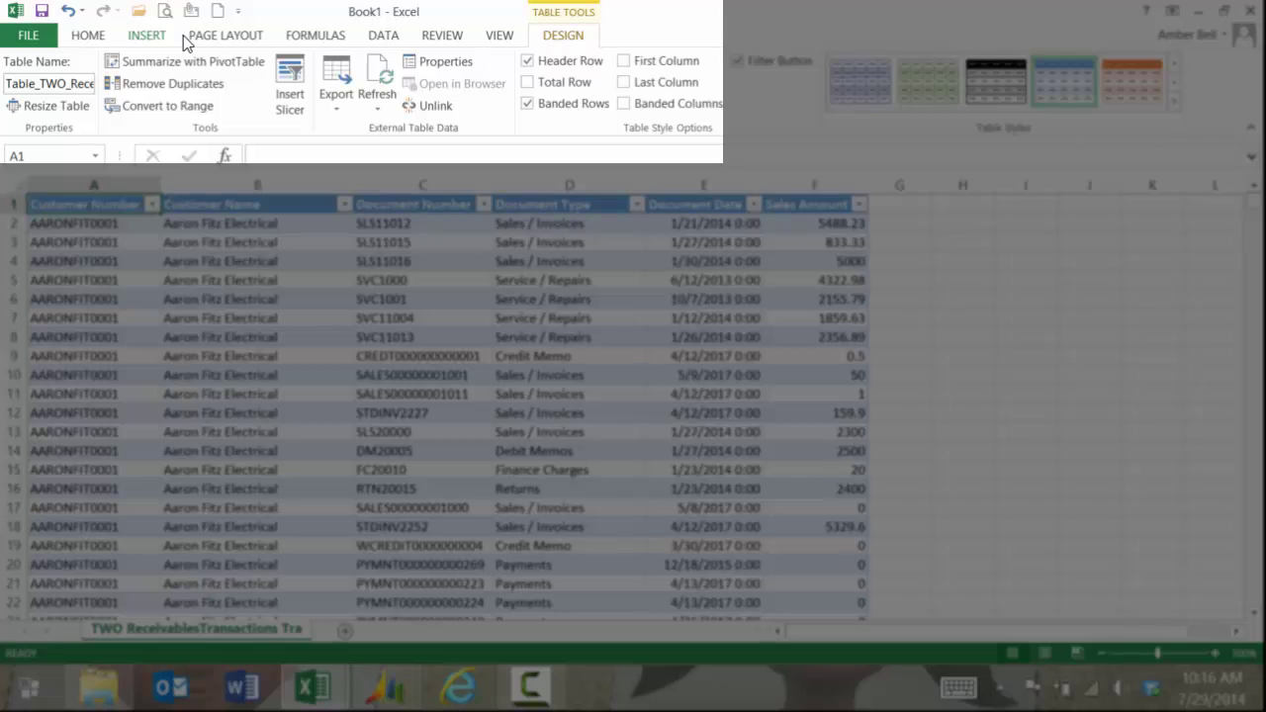
{"action": "left_click", "coordinate": [148, 36]}
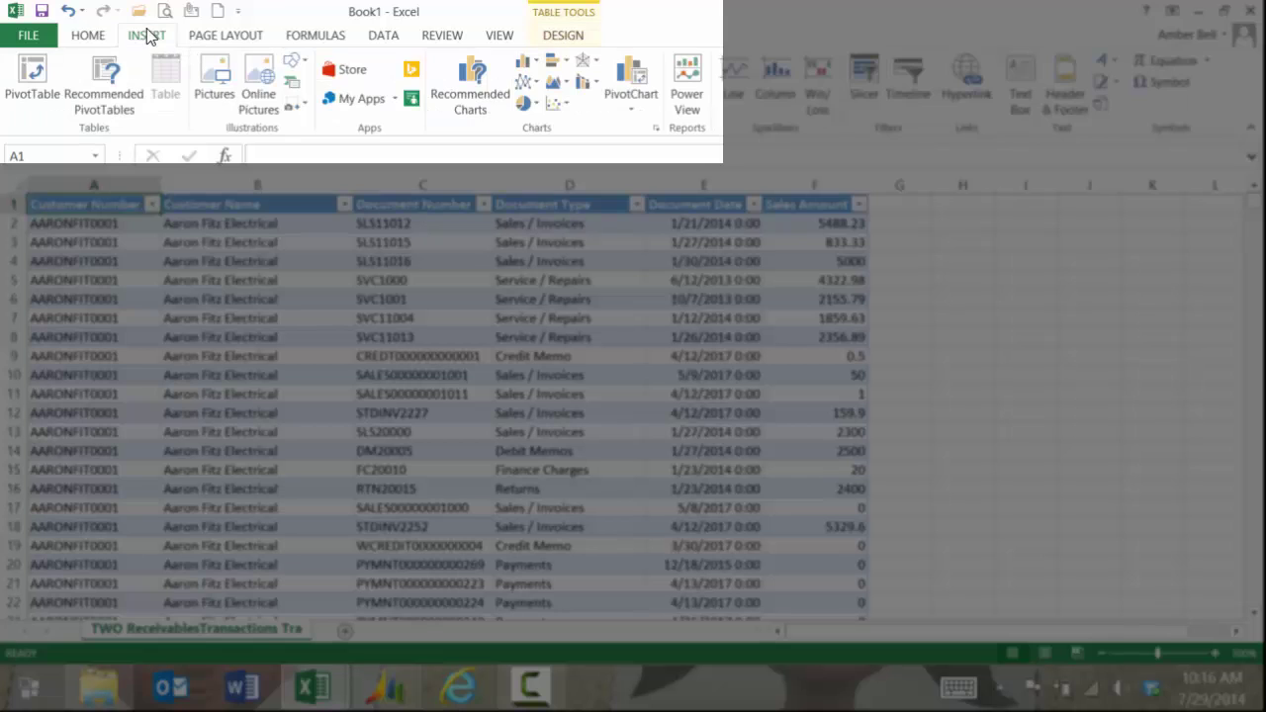
{"action": "left_click", "coordinate": [35, 84]}
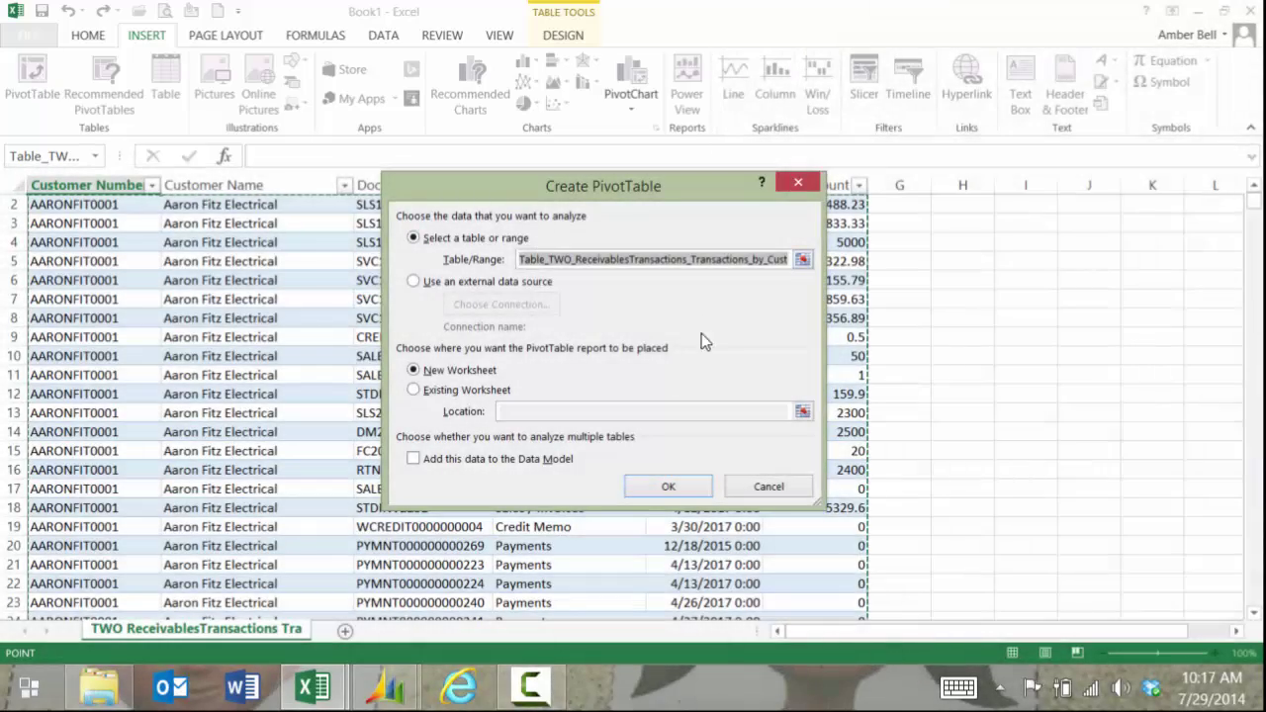
- Create the PivotTable on a new sheet: Customer Name and Document Type rows, summed Sales Amount
{"action": "left_click", "coordinate": [667, 488]}
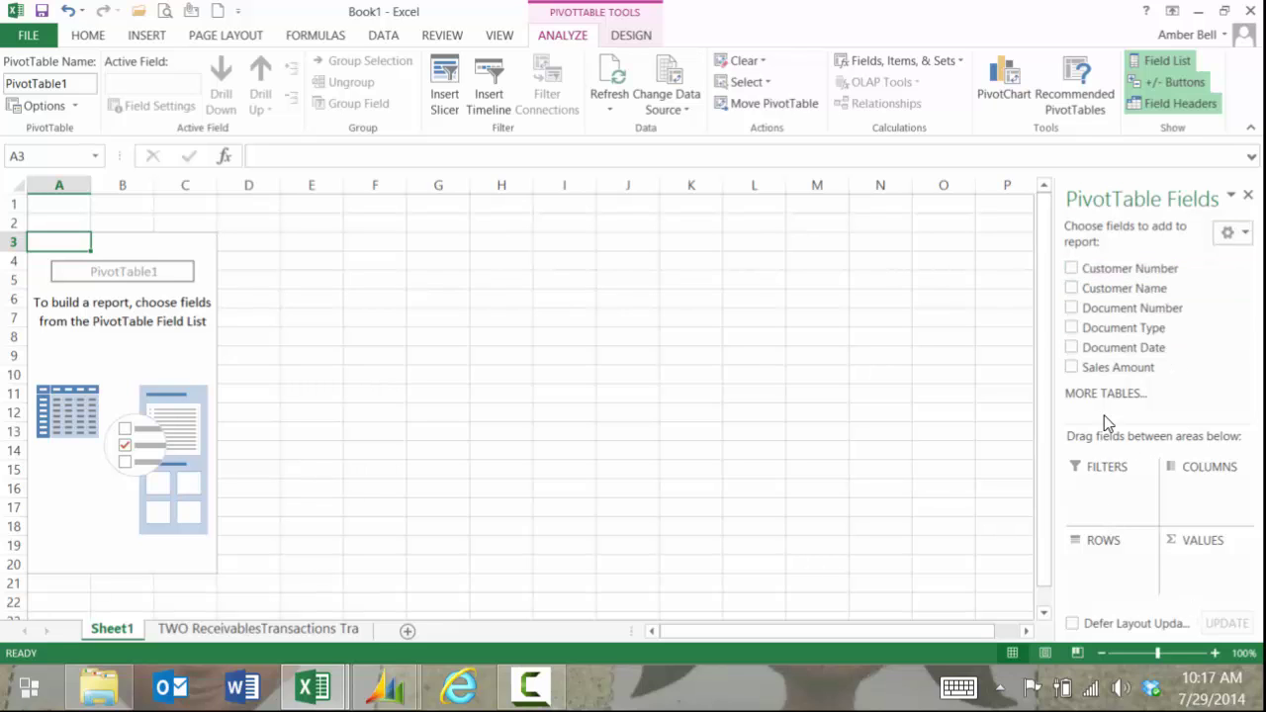
{"action": "left_click_drag", "start_coordinate": [1116, 288], "coordinate": [1113, 569]}
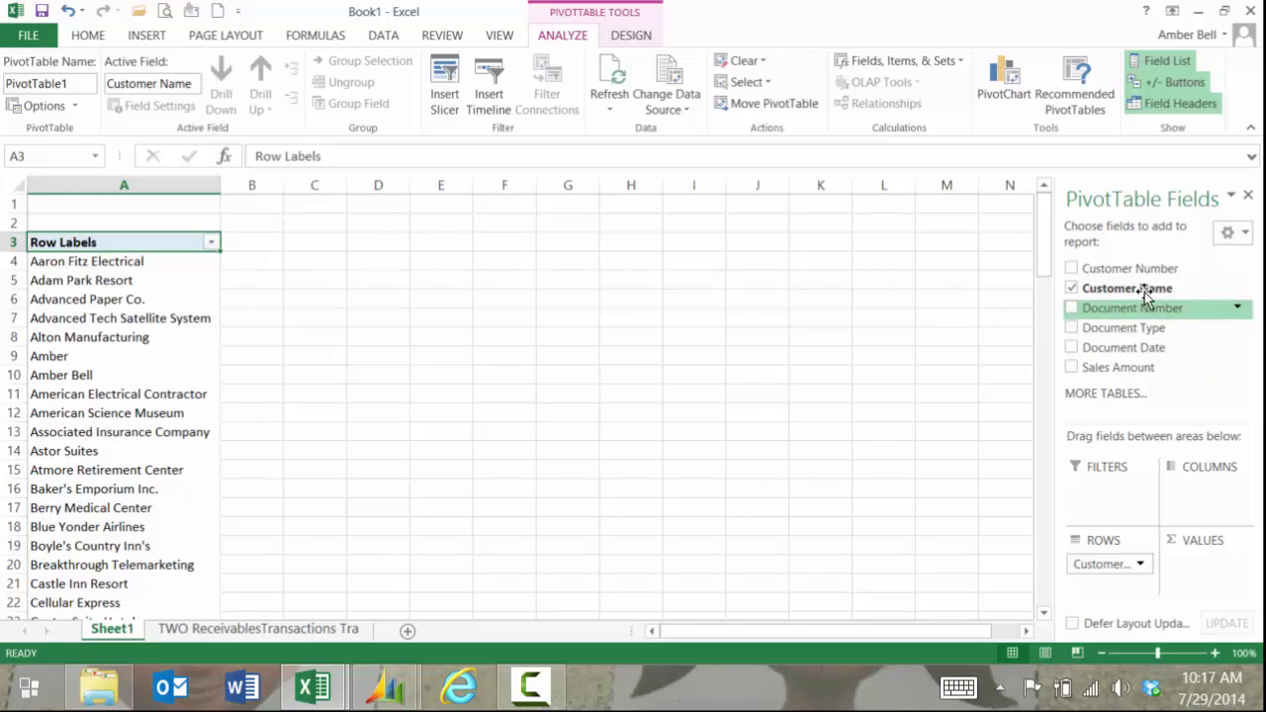
{"action": "left_click_drag", "start_coordinate": [1145, 367], "coordinate": [1199, 564]}
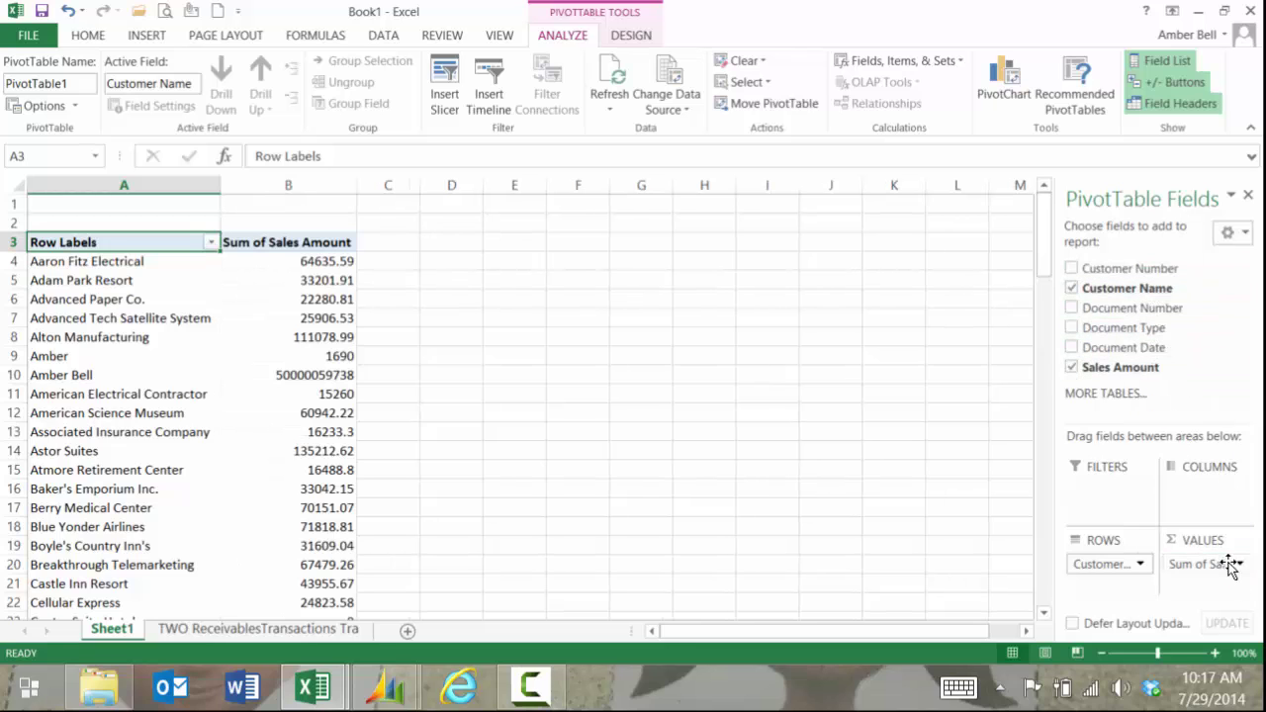
{"action": "left_click_drag", "start_coordinate": [1128, 327], "coordinate": [1128, 594]}
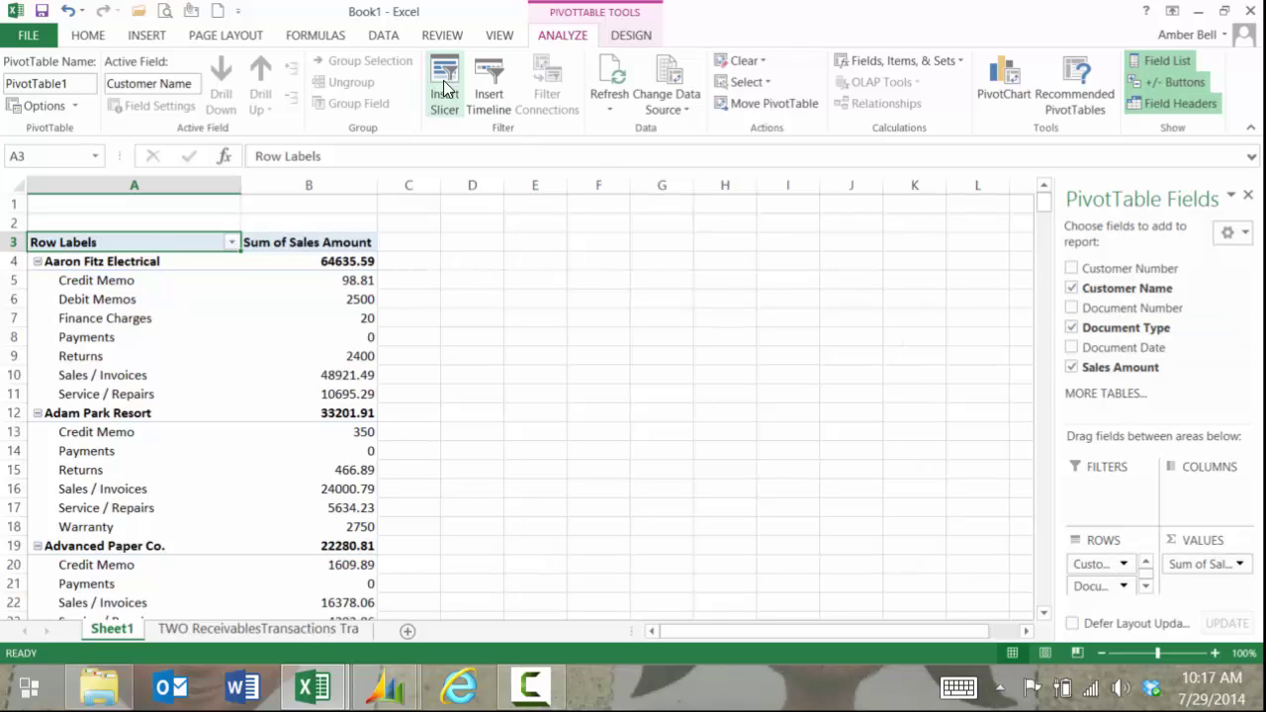
- Insert a Document Date timeline and move it beside the pivot totals
{"action": "left_click", "coordinate": [660, 341]}
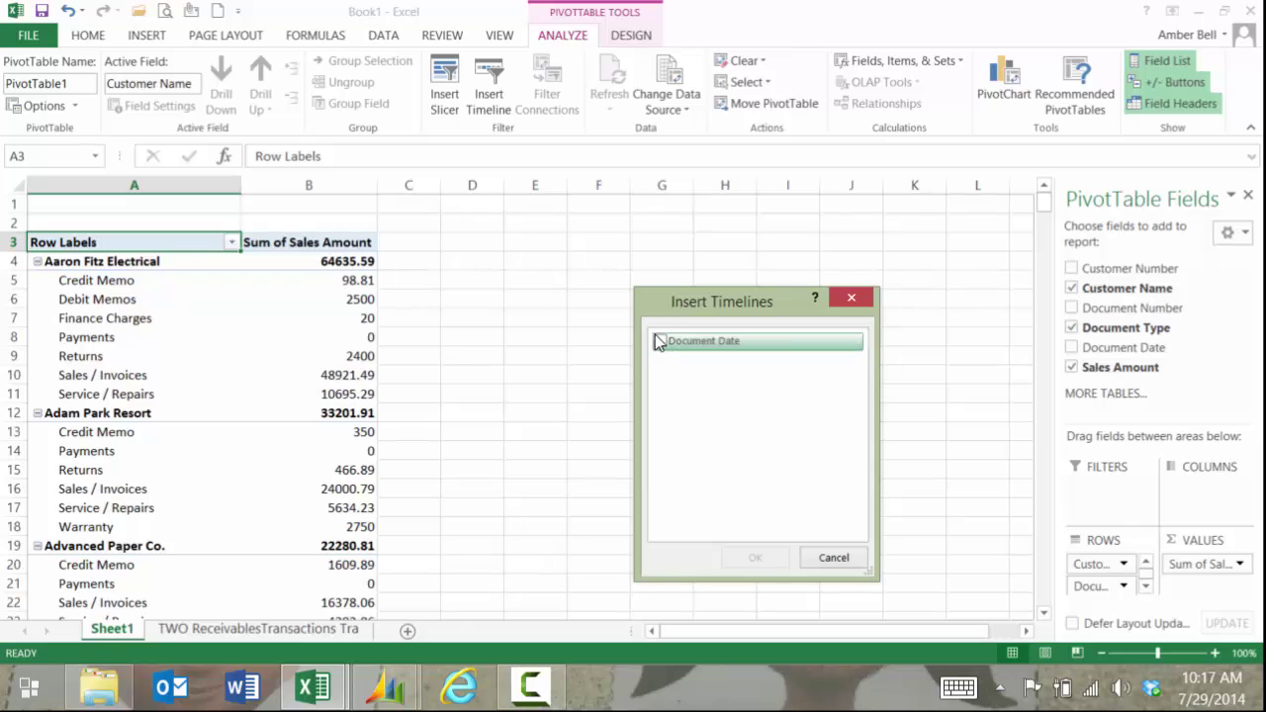
{"action": "left_click", "coordinate": [777, 559]}
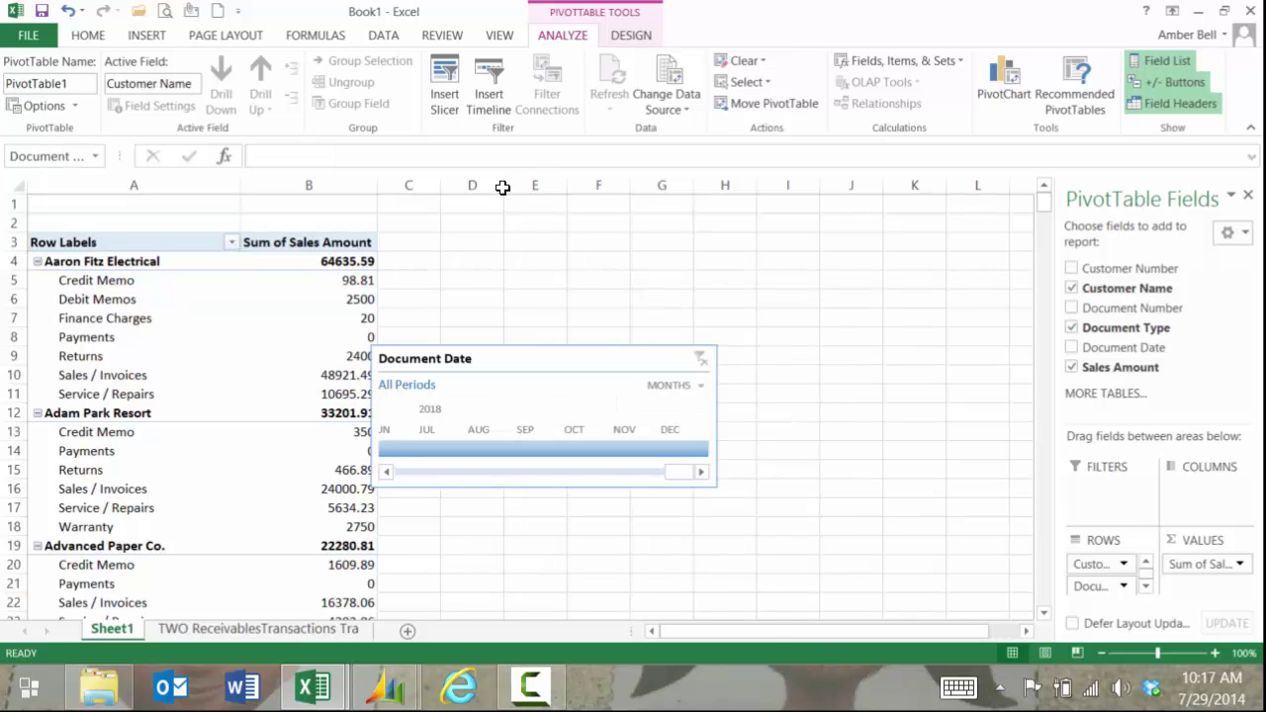
{"action": "left_click_drag", "start_coordinate": [696, 453], "coordinate": [790, 372]}
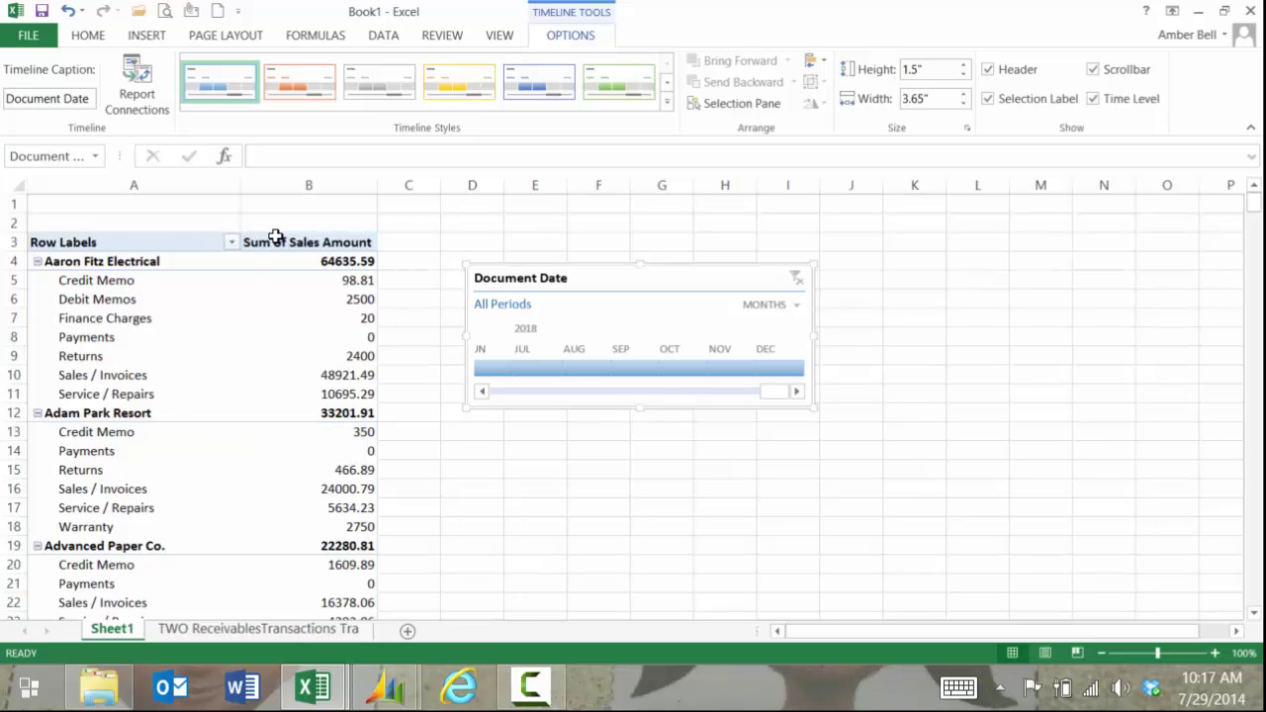
{"action": "left_click", "coordinate": [380, 35]}
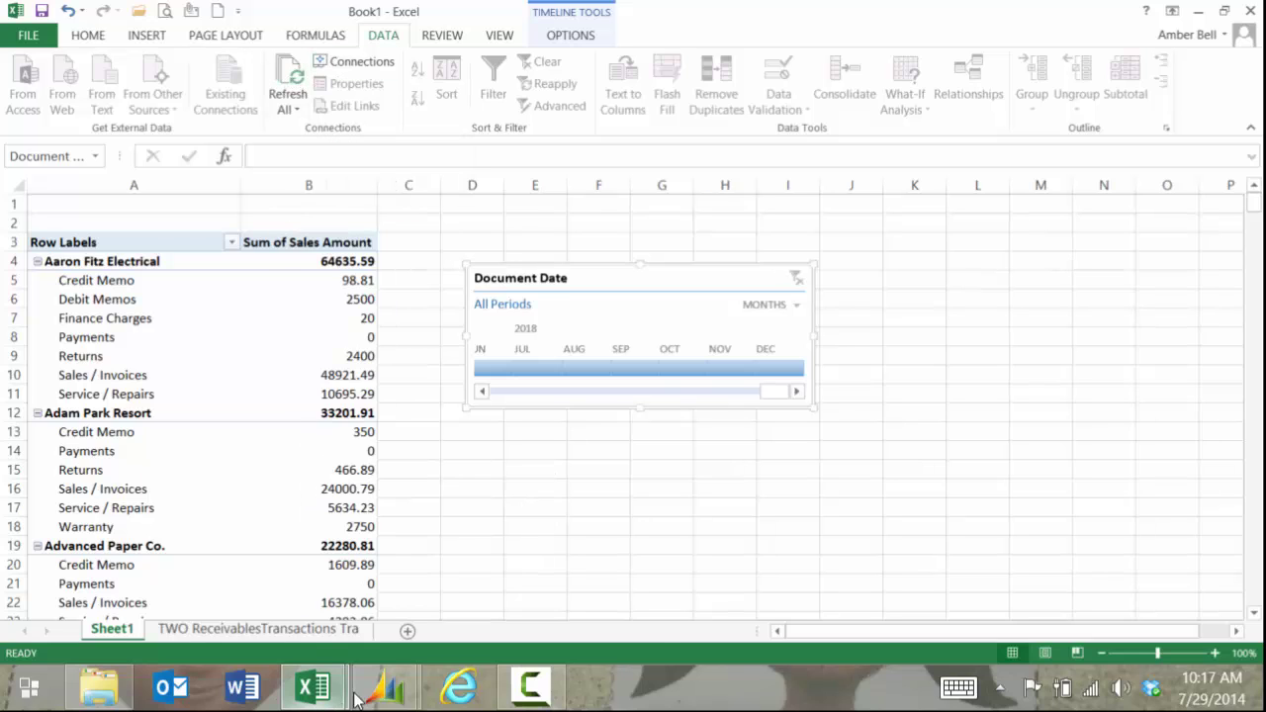
- Return to Dynamics GP, open Administration and expand the System setup list
{"action": "left_click", "coordinate": [393, 685]}
{"action": "left_click", "coordinate": [257, 552]}
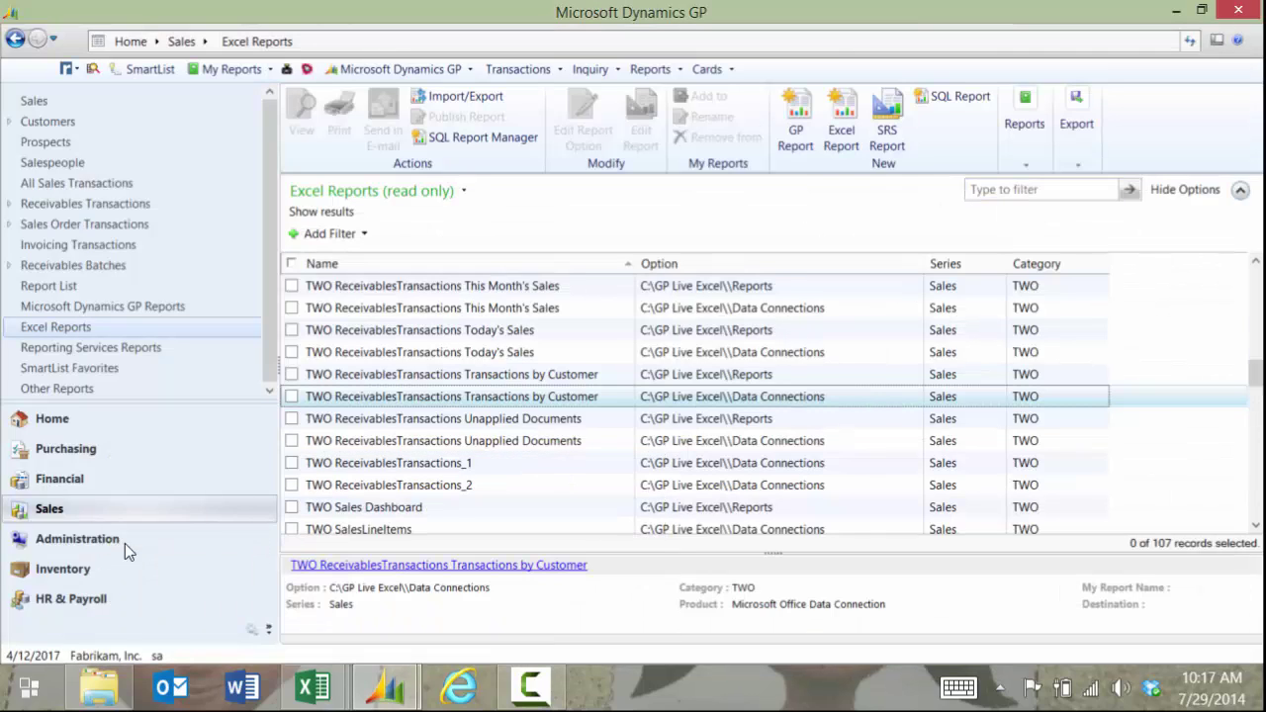
{"action": "left_click", "coordinate": [100, 534]}
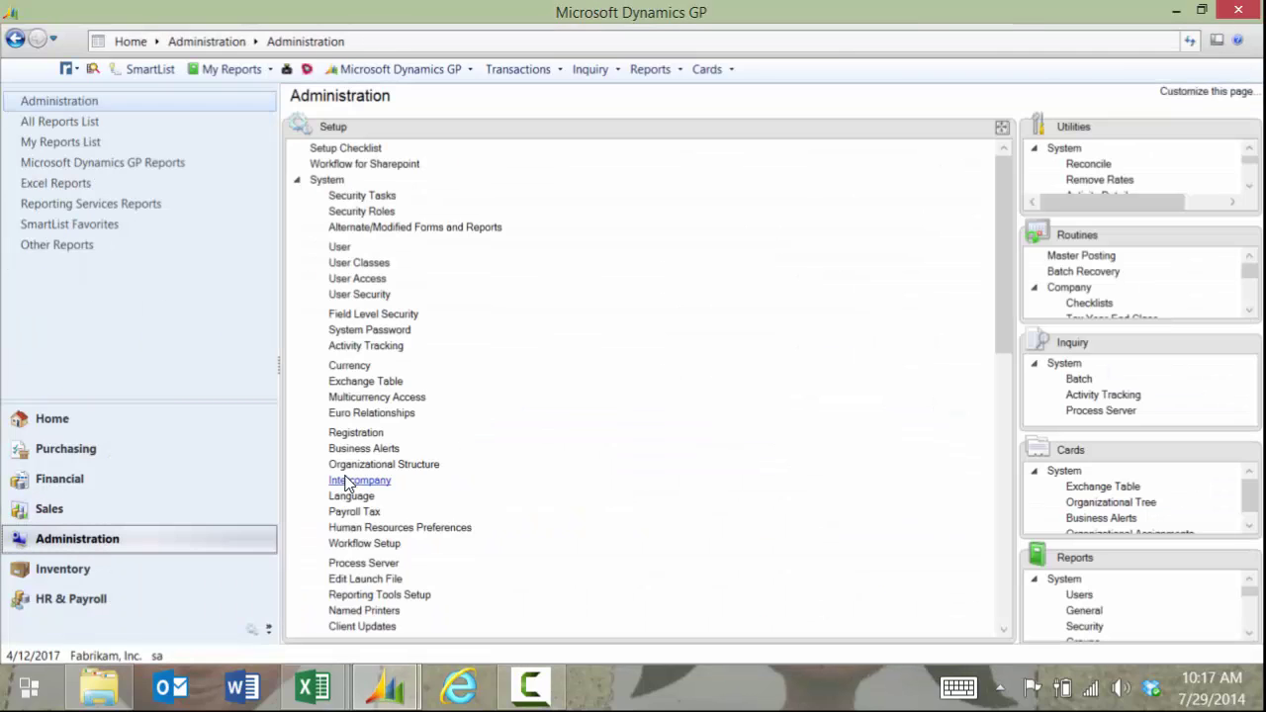
{"action": "left_click", "coordinate": [298, 181]}
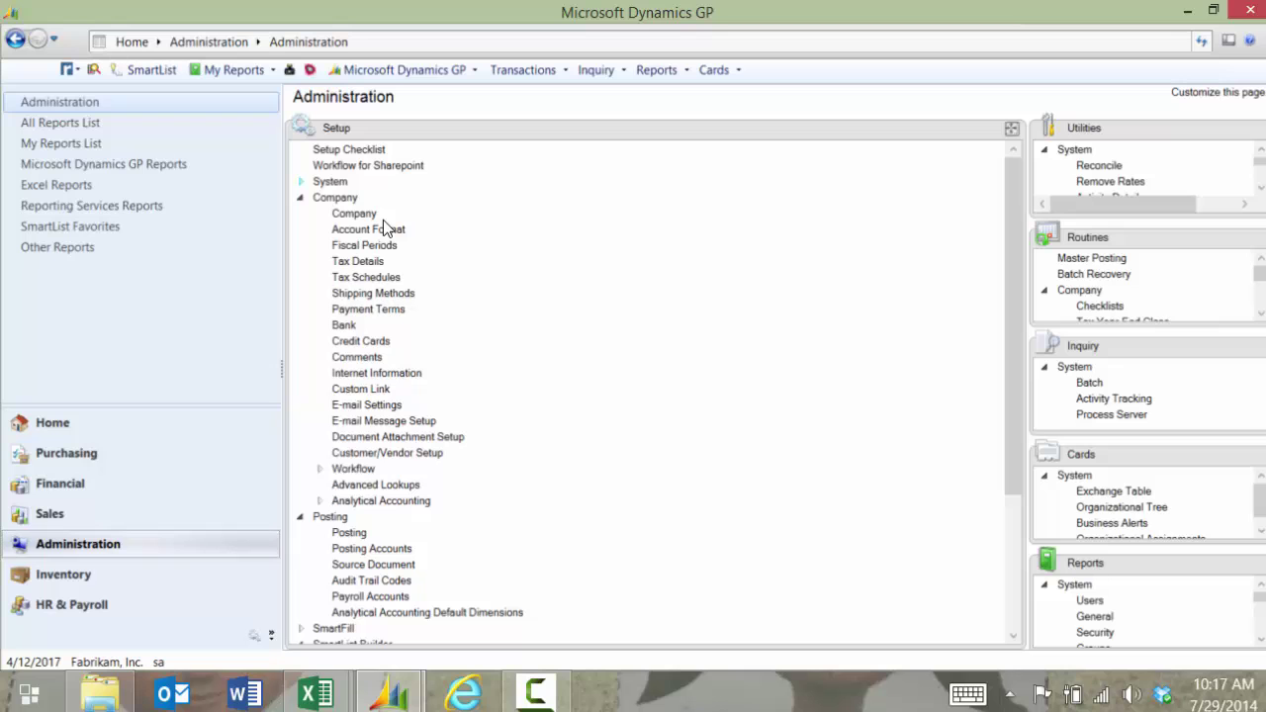
{"action": "left_click", "coordinate": [300, 182]}
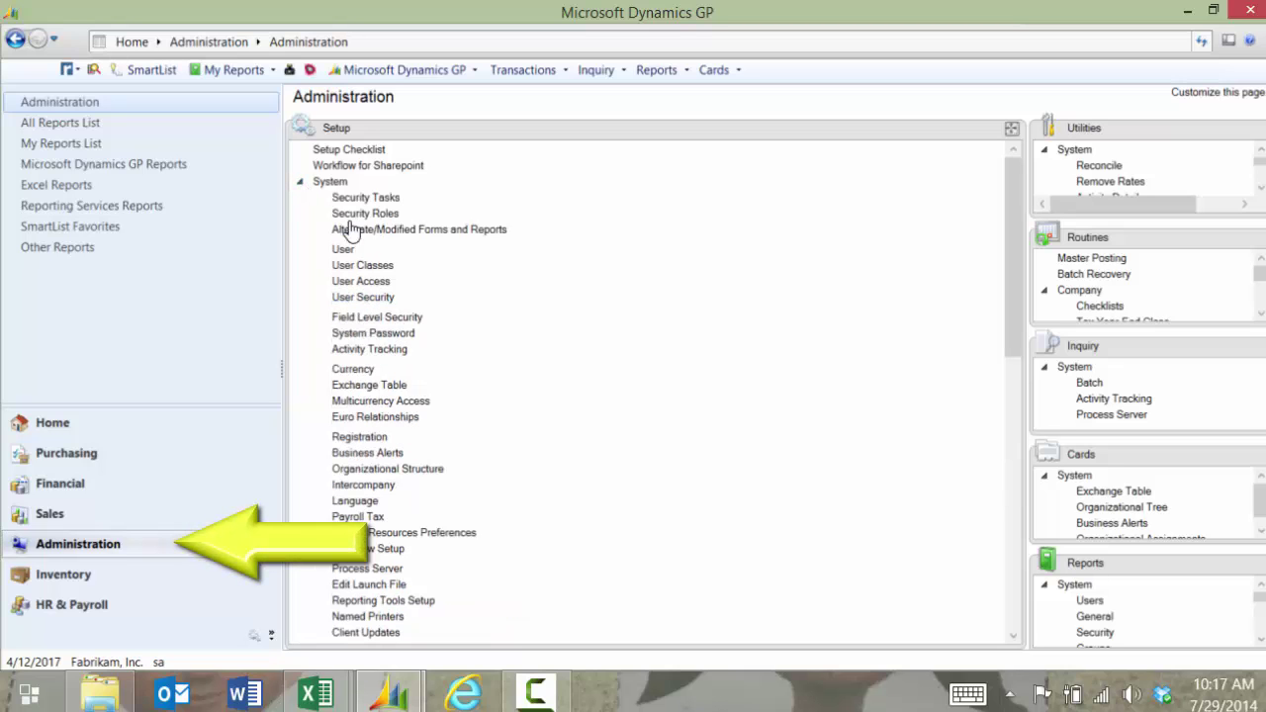
{"action": "left_click_drag", "start_coordinate": [1015, 183], "coordinate": [984, 394]}
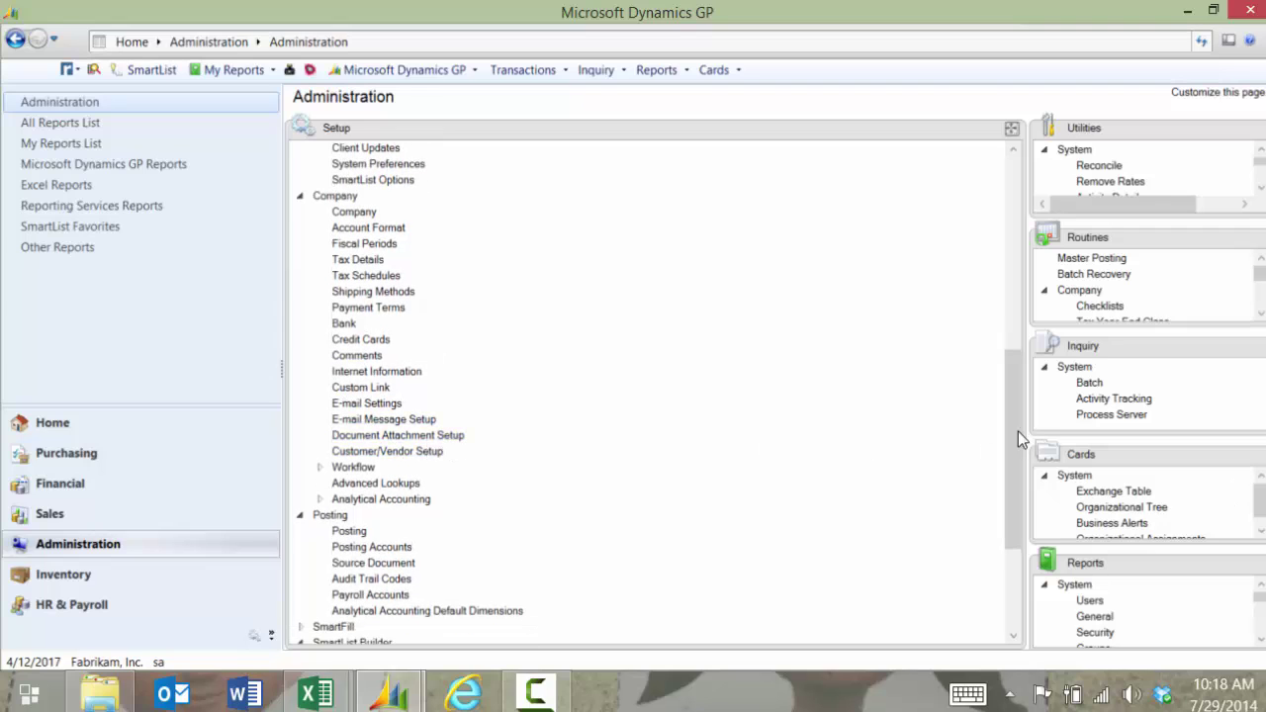
{"action": "left_click_drag", "start_coordinate": [1018, 393], "coordinate": [949, 319]}
{"action": "left_click", "coordinate": [365, 300]}
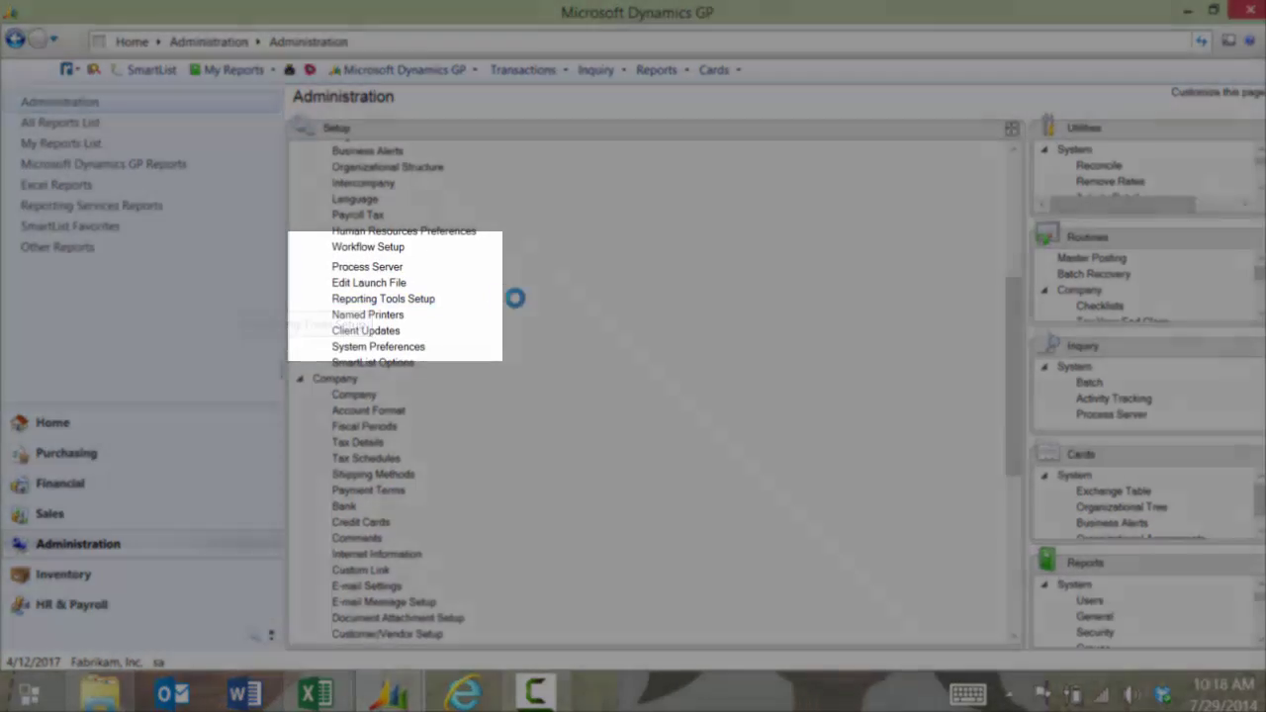
{"action": "key", "text": "ctrl+Tab"}
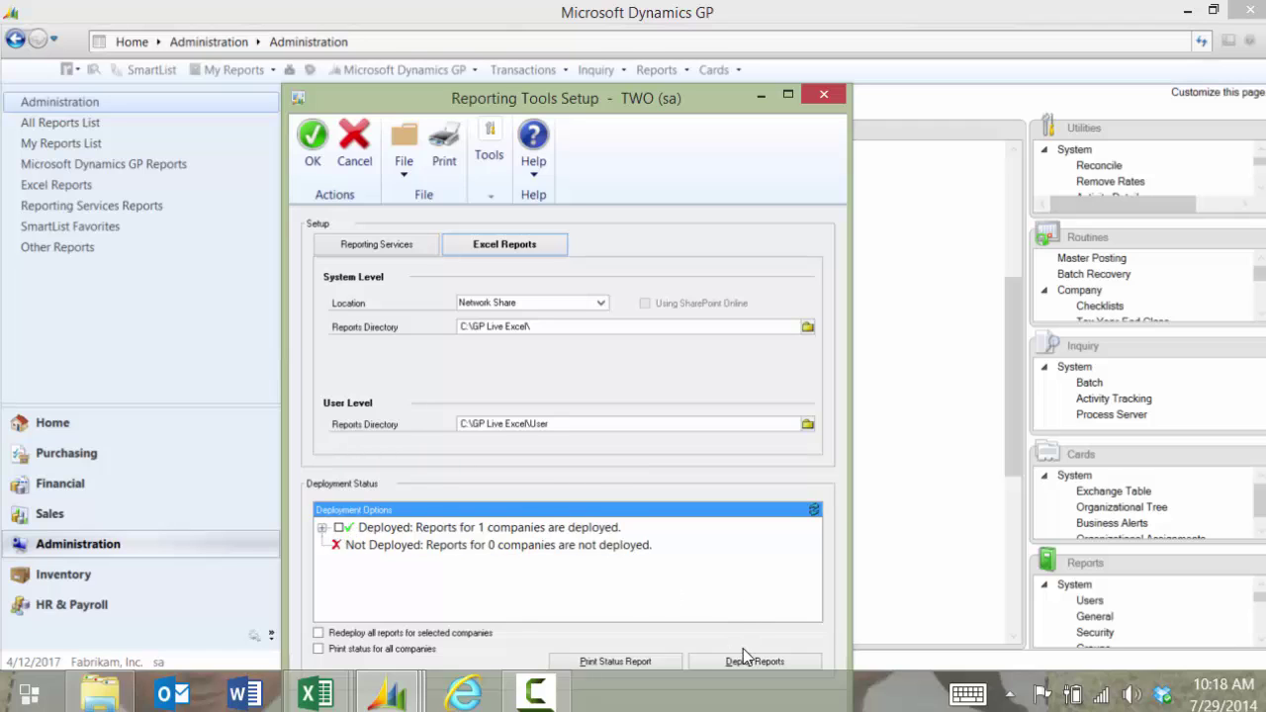
{"action": "left_click", "coordinate": [824, 94]}
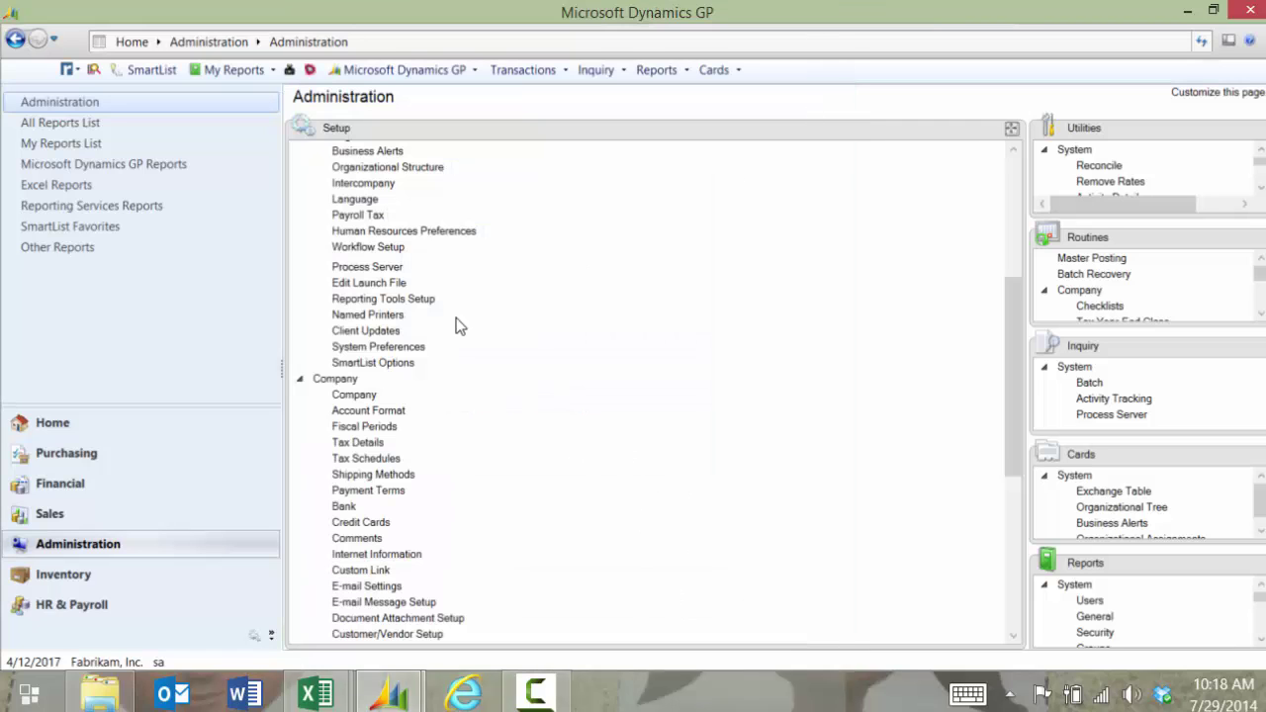
- List the Inventory Excel Reports and widen the Name column to show full report names
{"action": "left_click", "coordinate": [29, 483]}
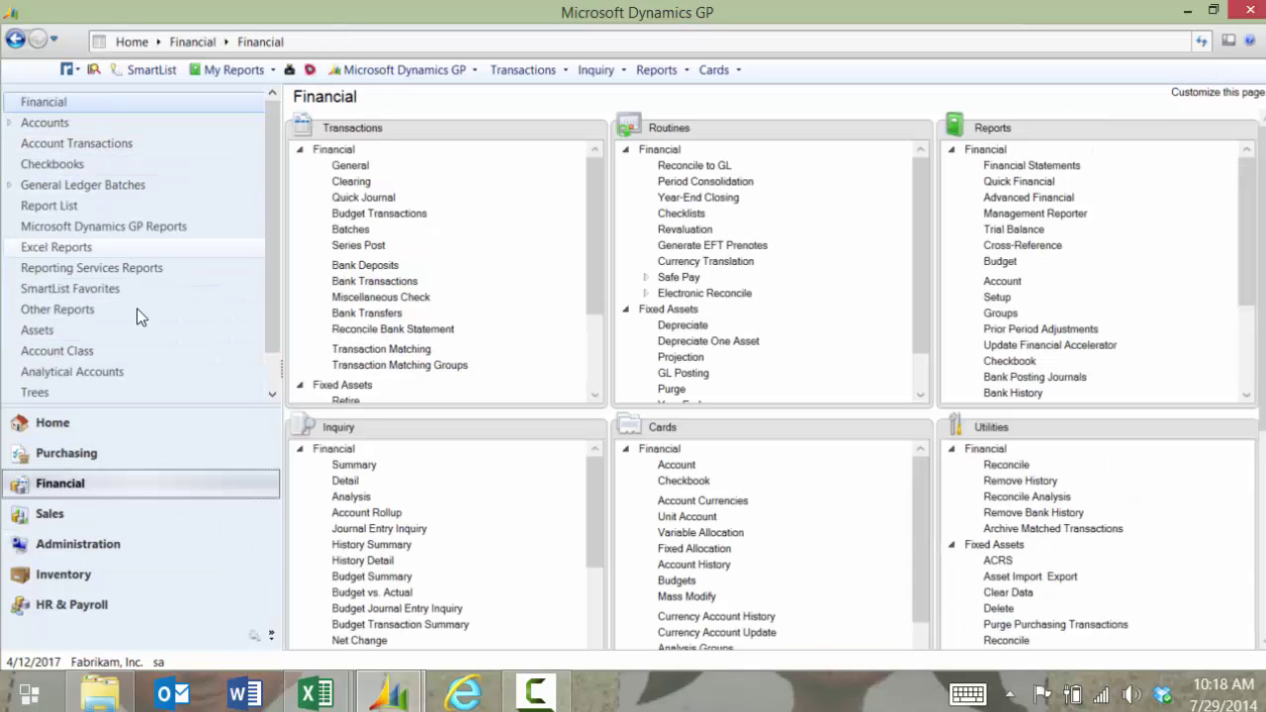
{"action": "left_click", "coordinate": [59, 247]}
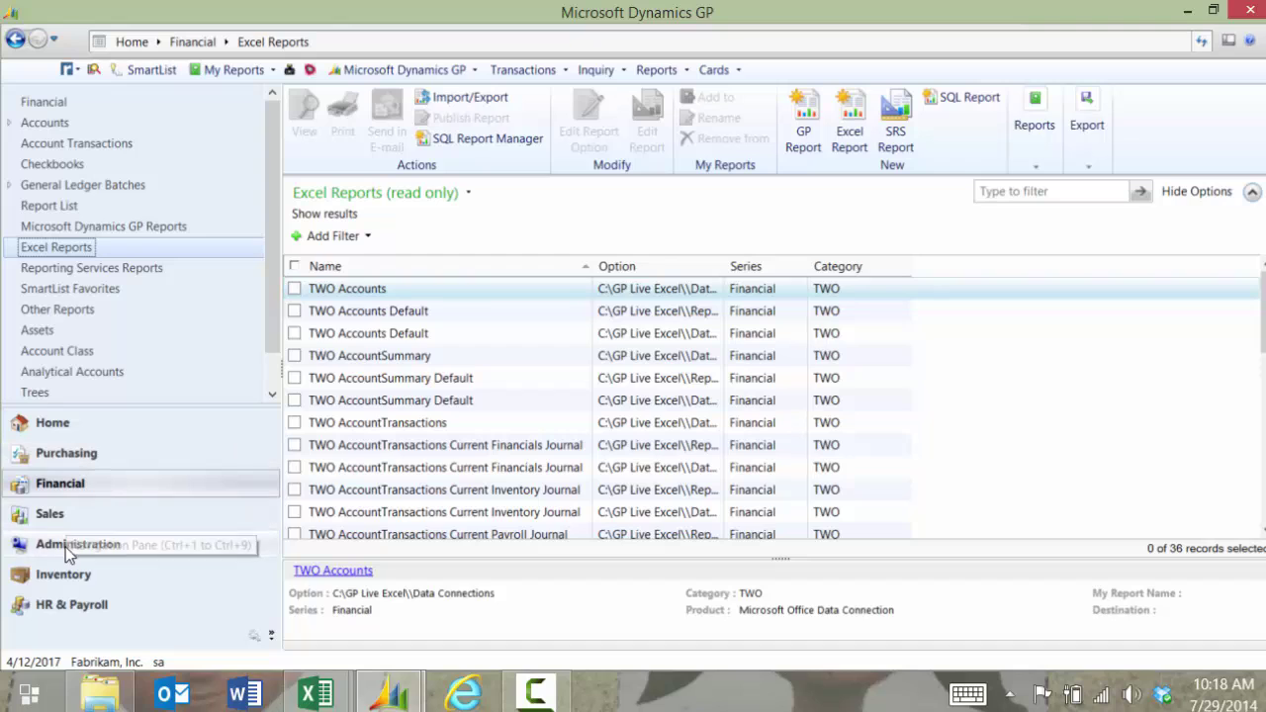
{"action": "left_click", "coordinate": [79, 574]}
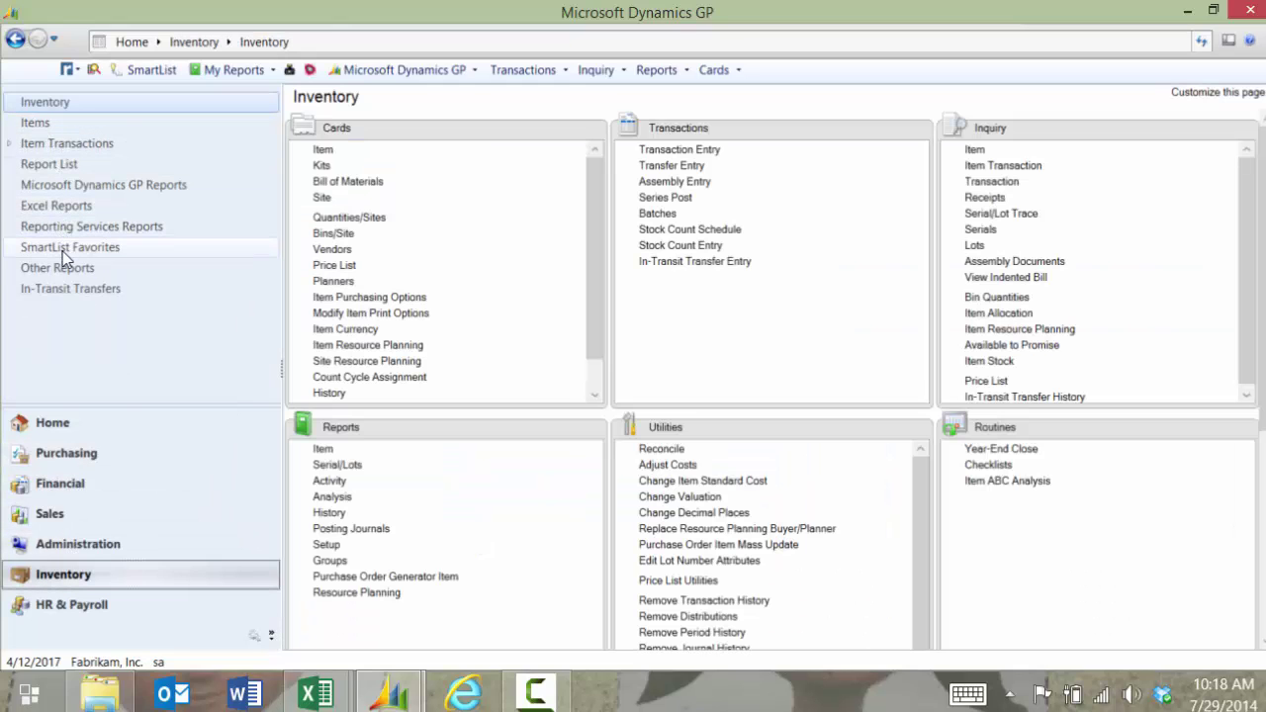
{"action": "left_click", "coordinate": [89, 205]}
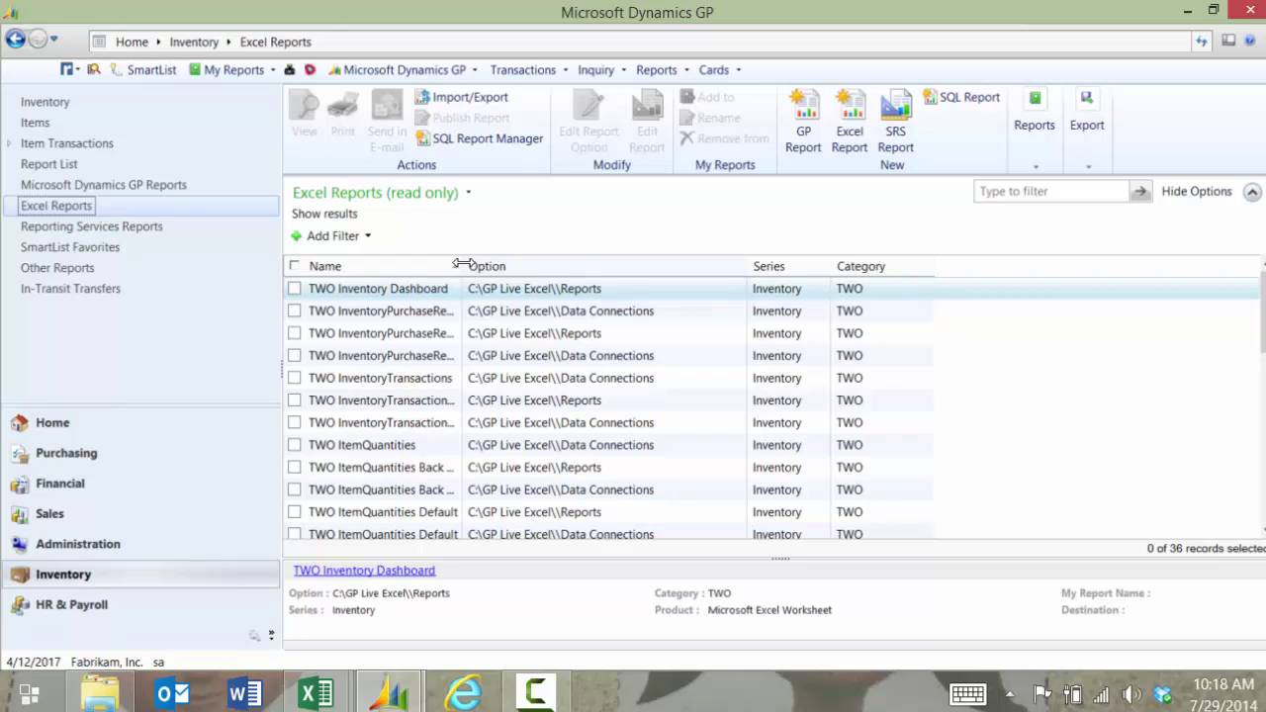
{"action": "left_click_drag", "start_coordinate": [462, 265], "coordinate": [537, 265]}
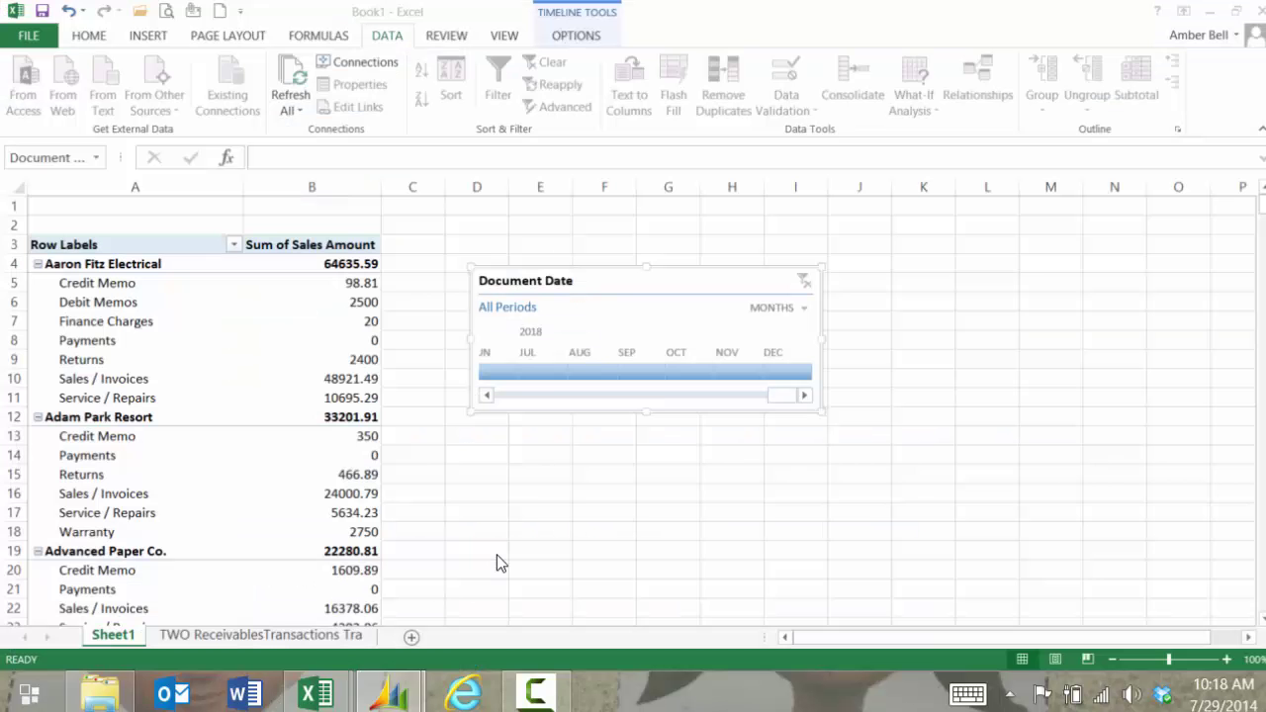
- Enable the ItemQuantities data connection and import it as a table
{"action": "left_click", "coordinate": [717, 417]}
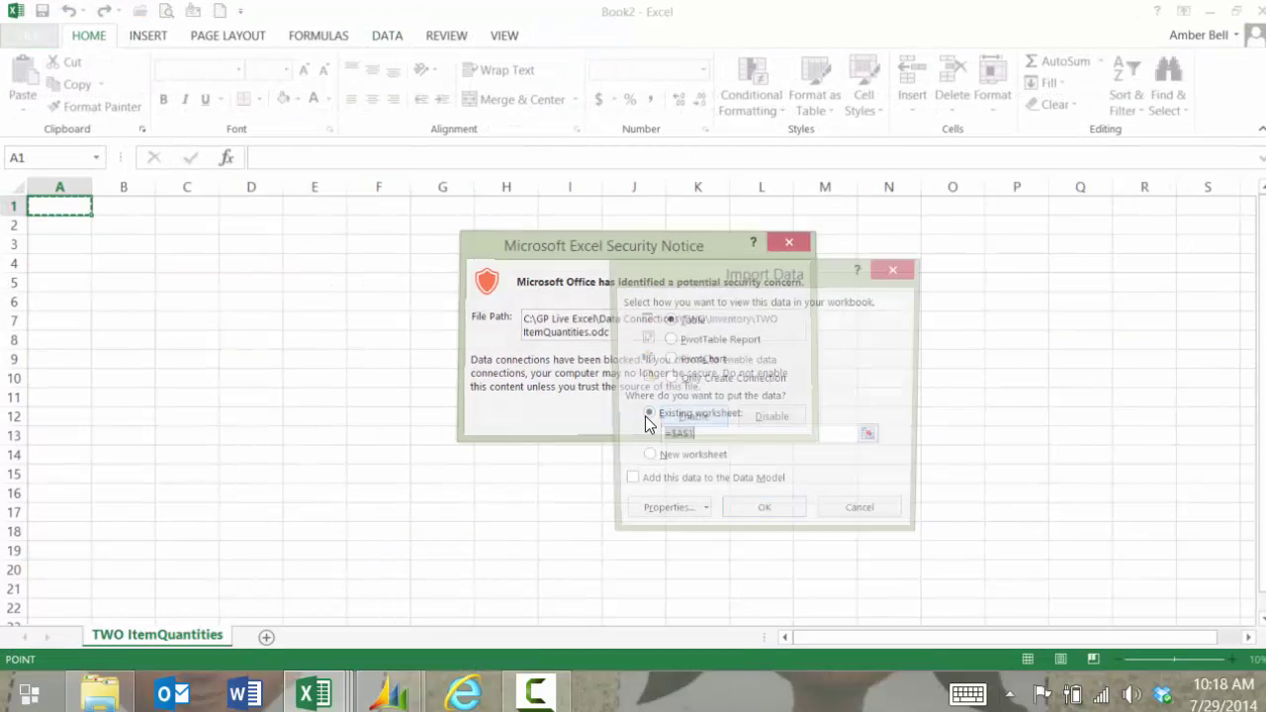
{"action": "left_click", "coordinate": [778, 522]}
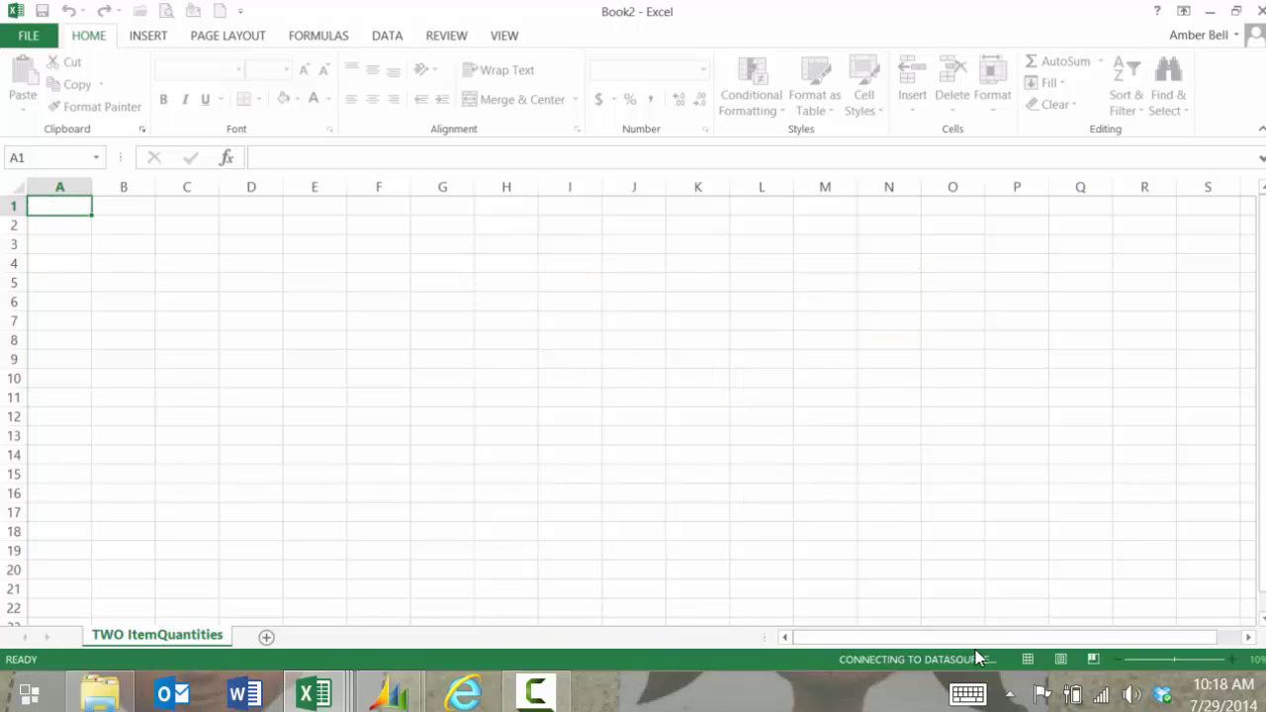